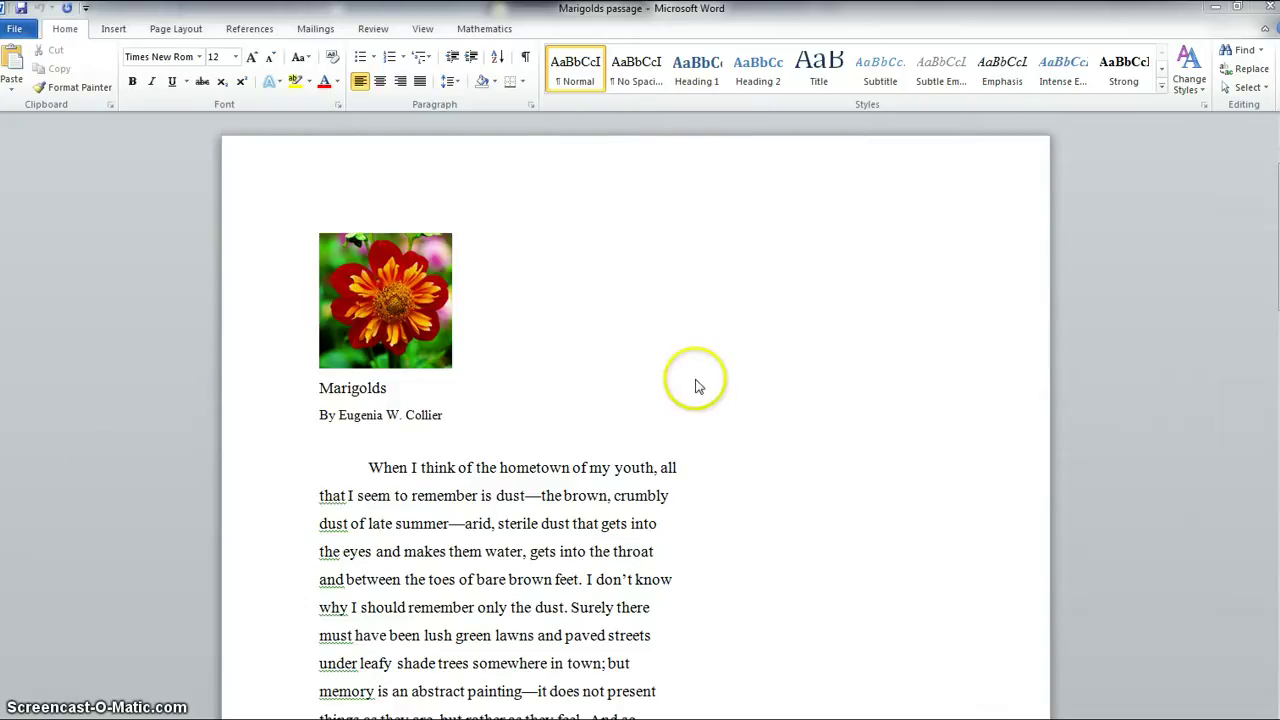
- Turn on Track Changes for the Marigolds passage
{"action": "left_click", "coordinate": [373, 29]}
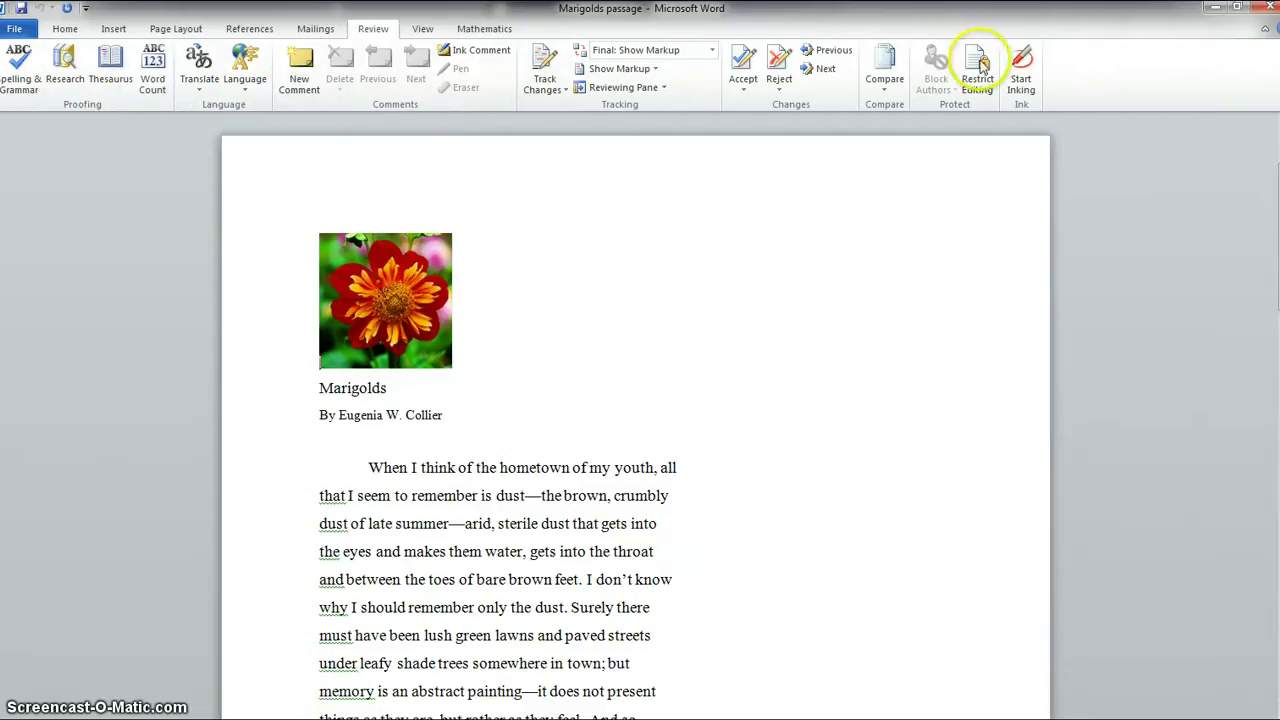
{"action": "left_click", "coordinate": [548, 88]}
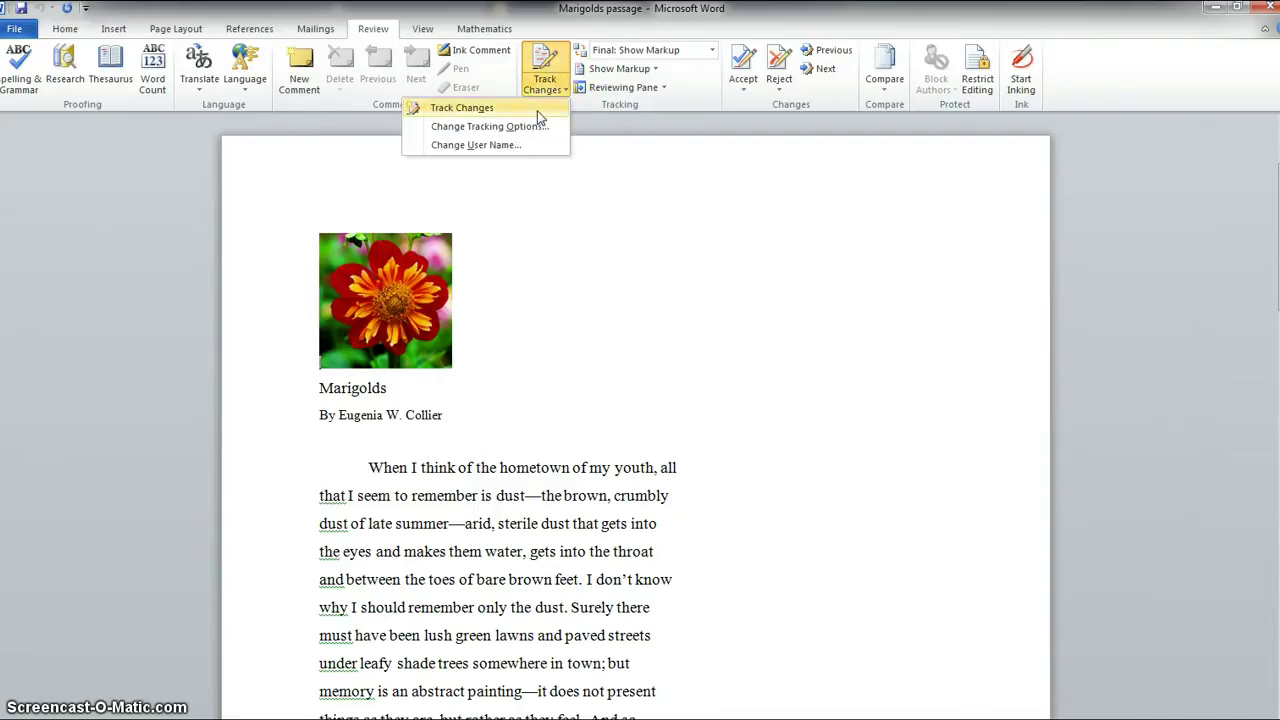
{"action": "left_click", "coordinate": [537, 110]}
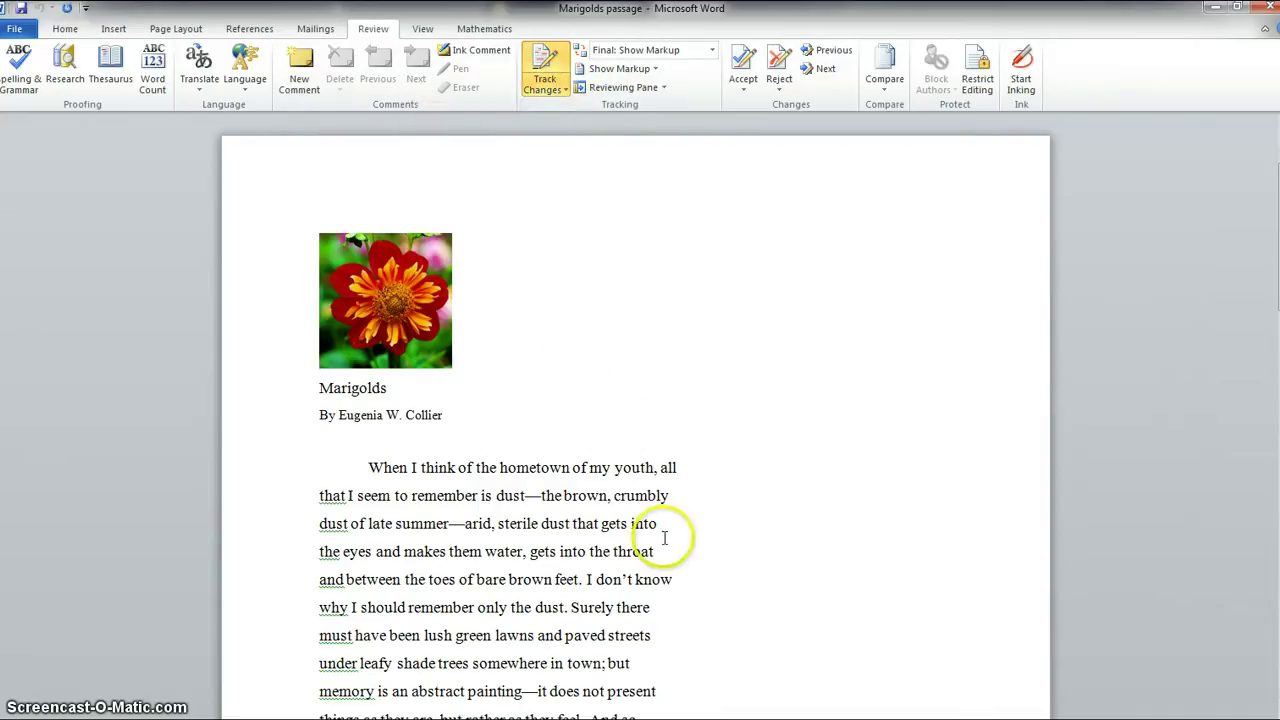
- After the title, insert "Why would someone call their short story Marigolds. They are bright and pretty but have a strange smell."
{"action": "left_click", "coordinate": [401, 387]}
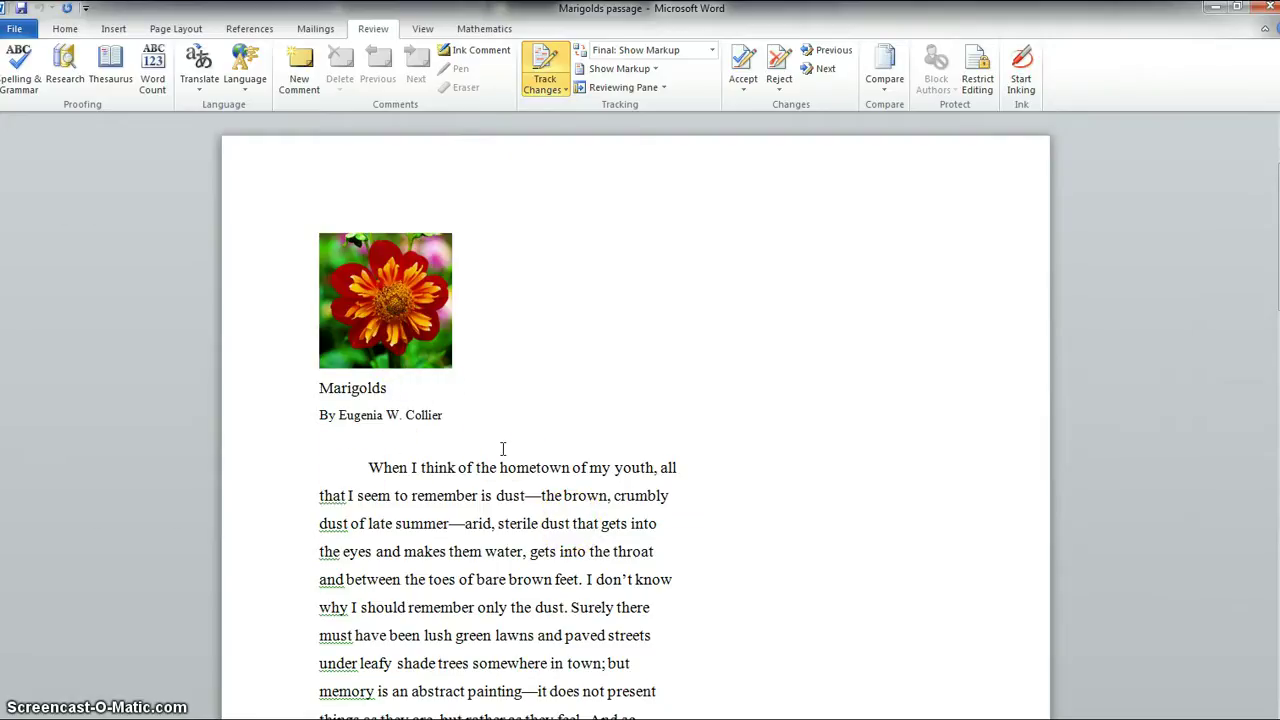
{"action": "type", "text": "Why would so"}
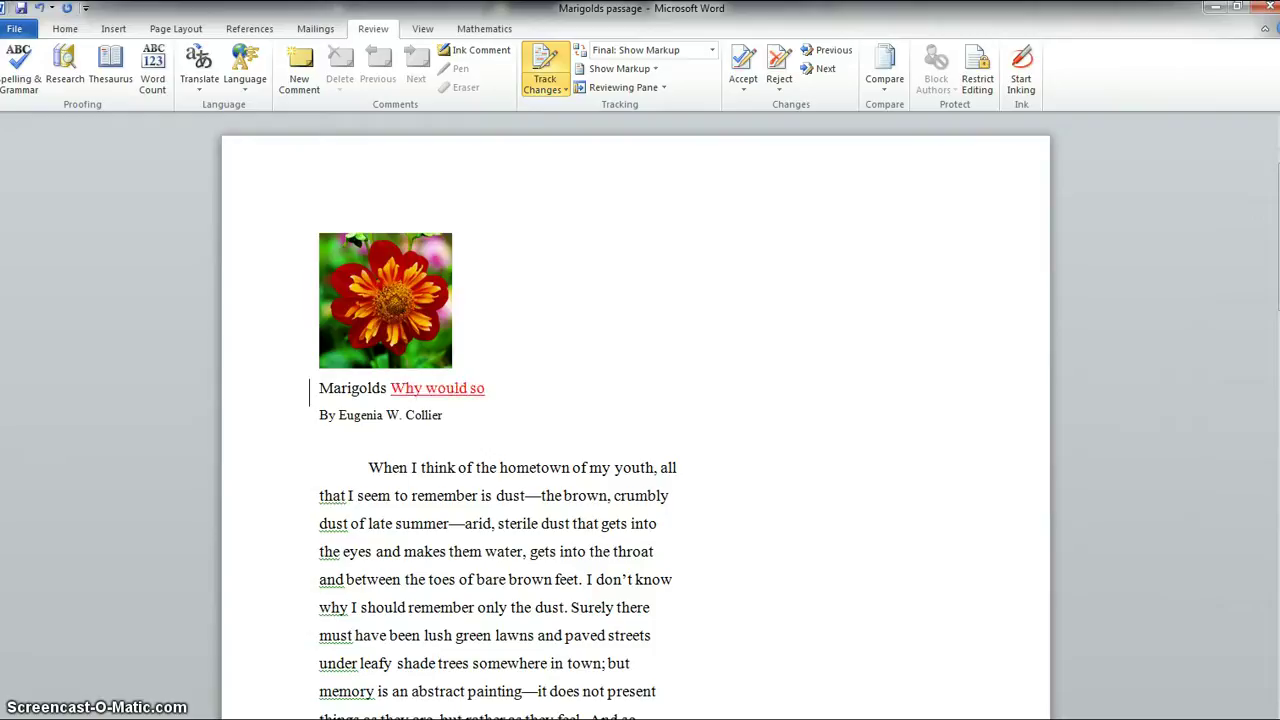
{"action": "type", "text": "meone call th"}
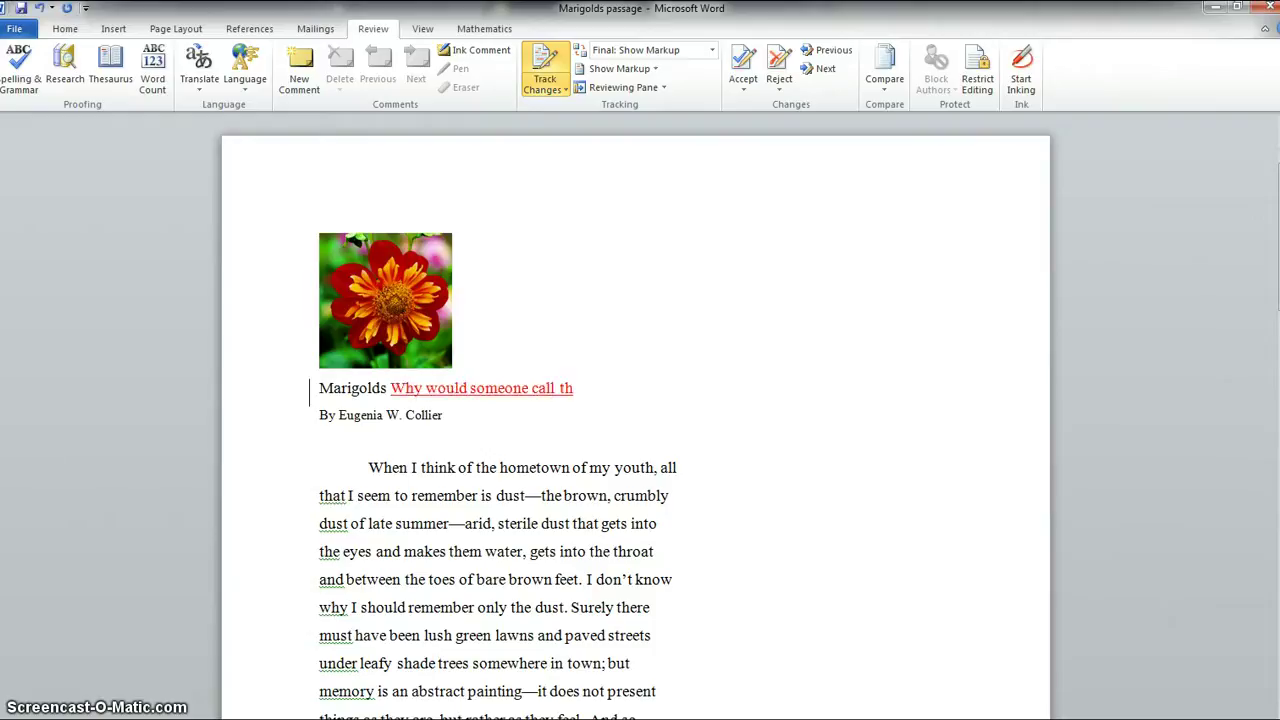
{"action": "type", "text": "eir short story Mari"}
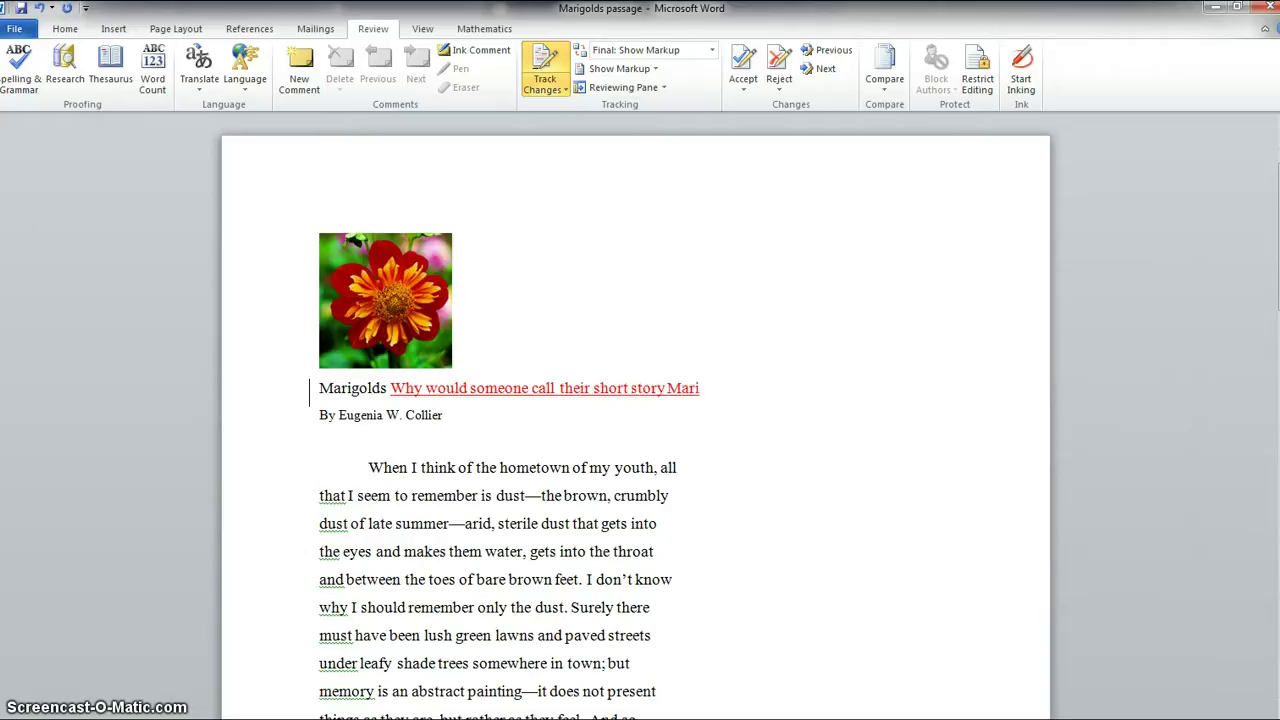
{"action": "type", "text": "golds. Theya re bright a"}
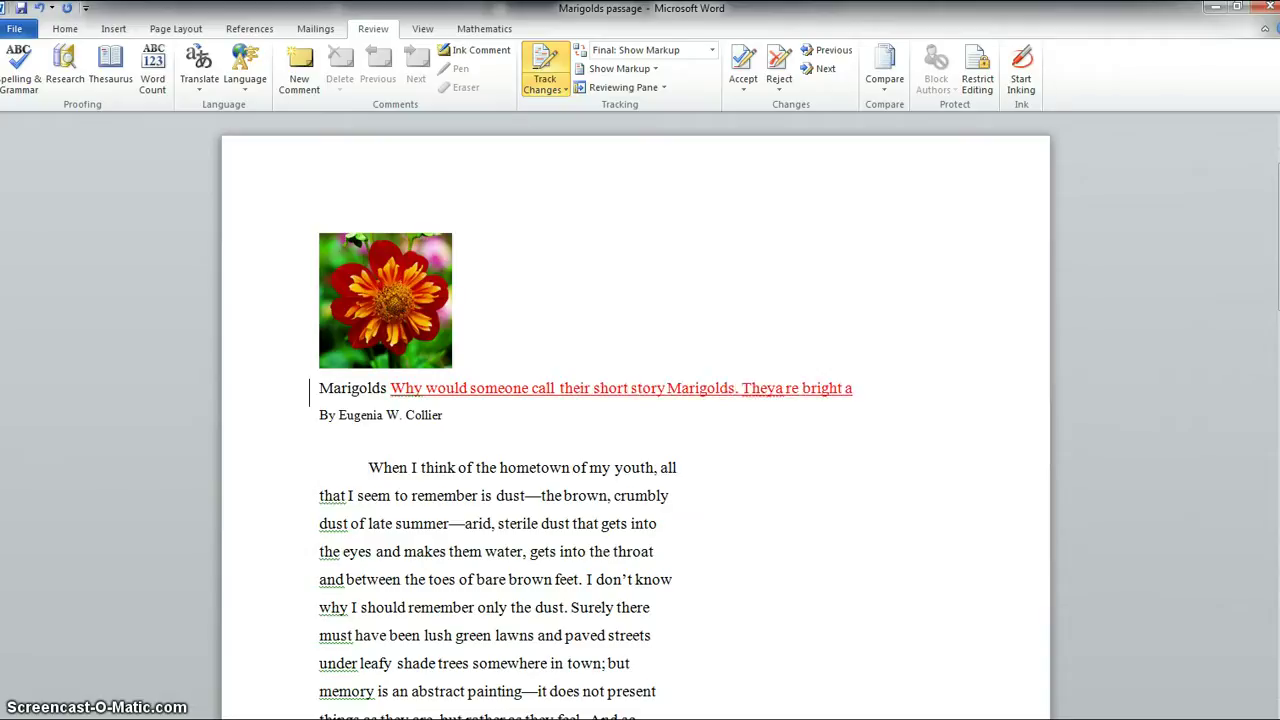
{"action": "type", "text": "nf"}
{"action": "key", "text": "BackSpace"}
{"action": "type", "text": "d pretty but have a "}
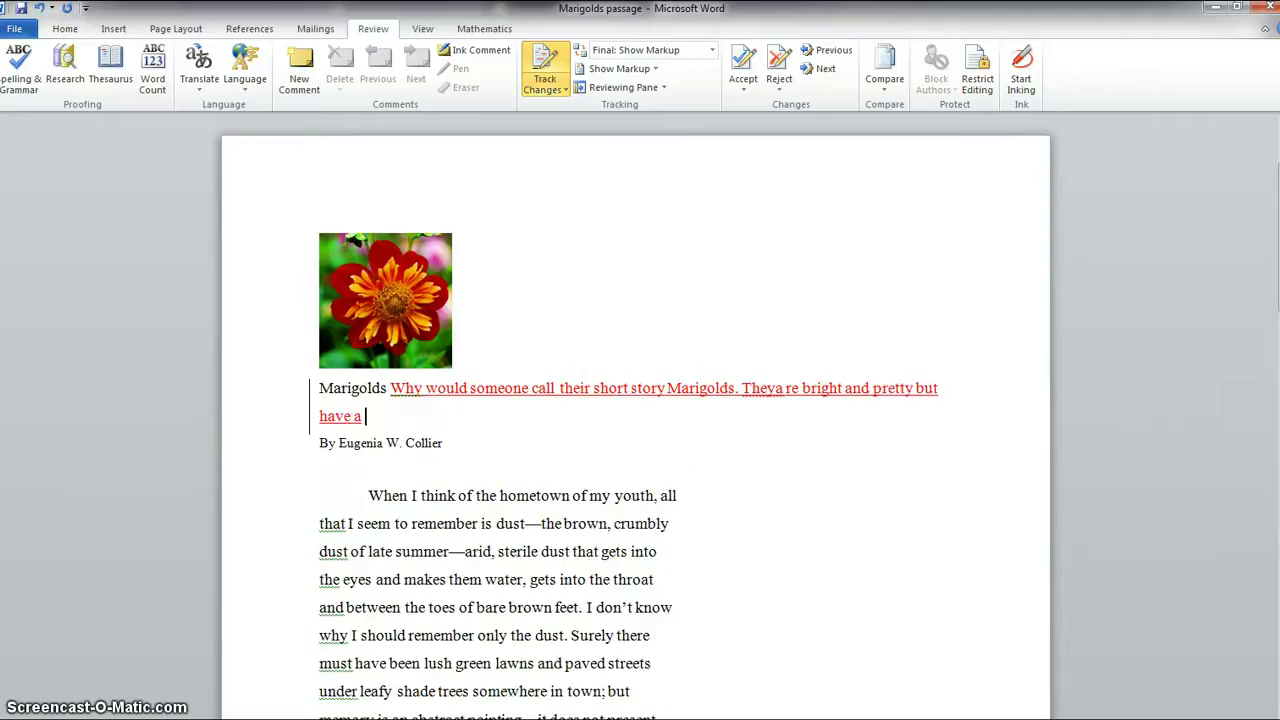
{"action": "type", "text": "strange smell."}
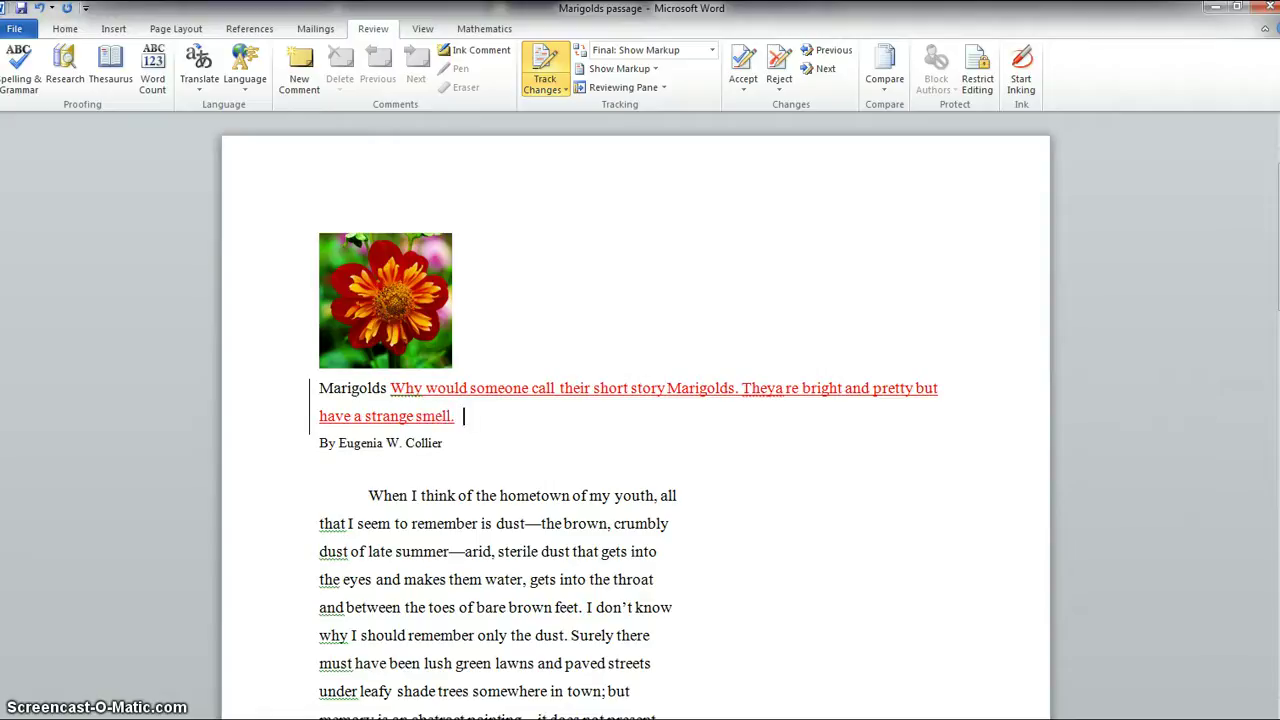
{"action": "left_click", "coordinate": [777, 389]}
{"action": "key", "text": "Right"}
{"action": "key", "text": "Delete"}
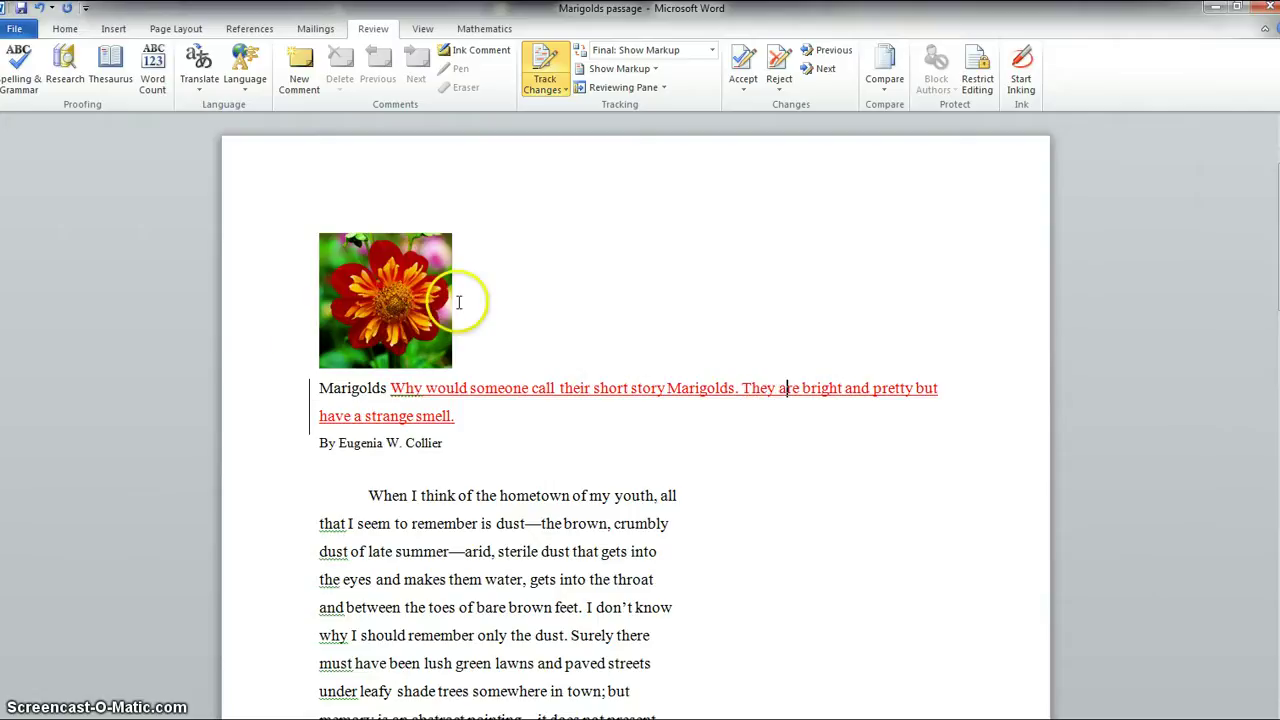
- Start inking with a thick red pen and circle the flower picture, with a curved lead line towards the blank space beside it
{"action": "left_click", "coordinate": [1020, 90]}
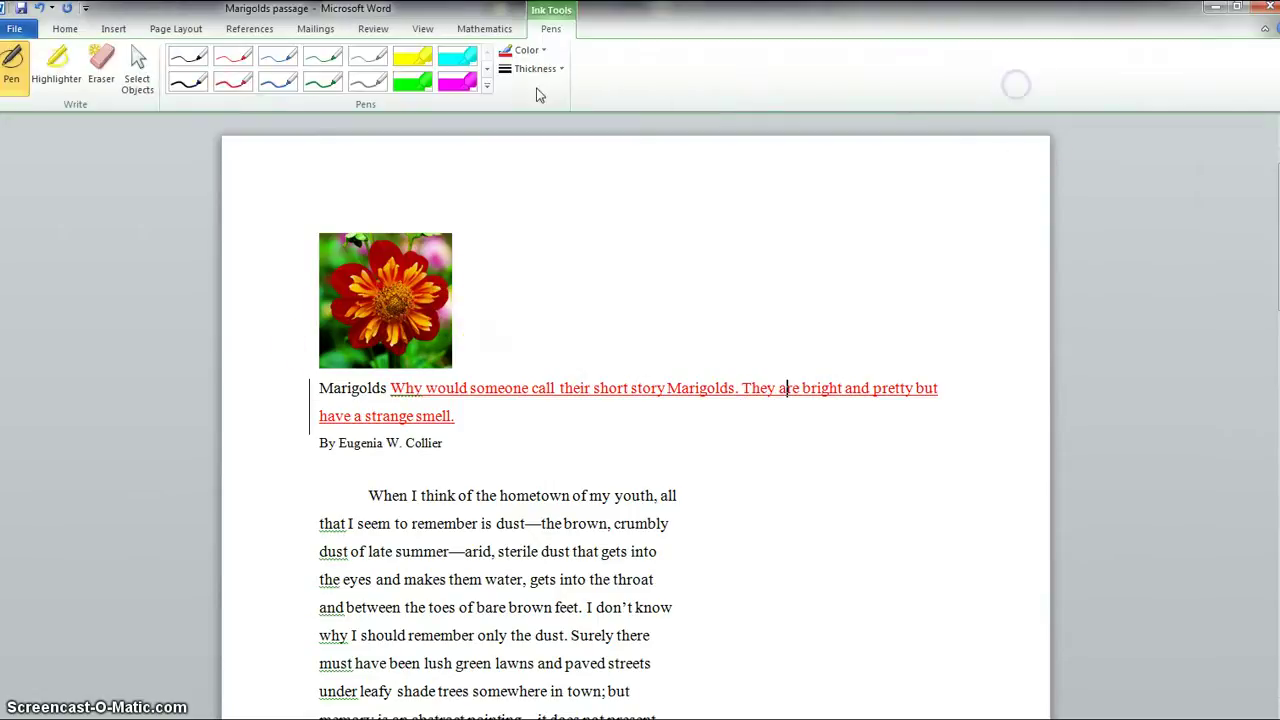
{"action": "left_click", "coordinate": [24, 78]}
{"action": "left_click", "coordinate": [240, 60]}
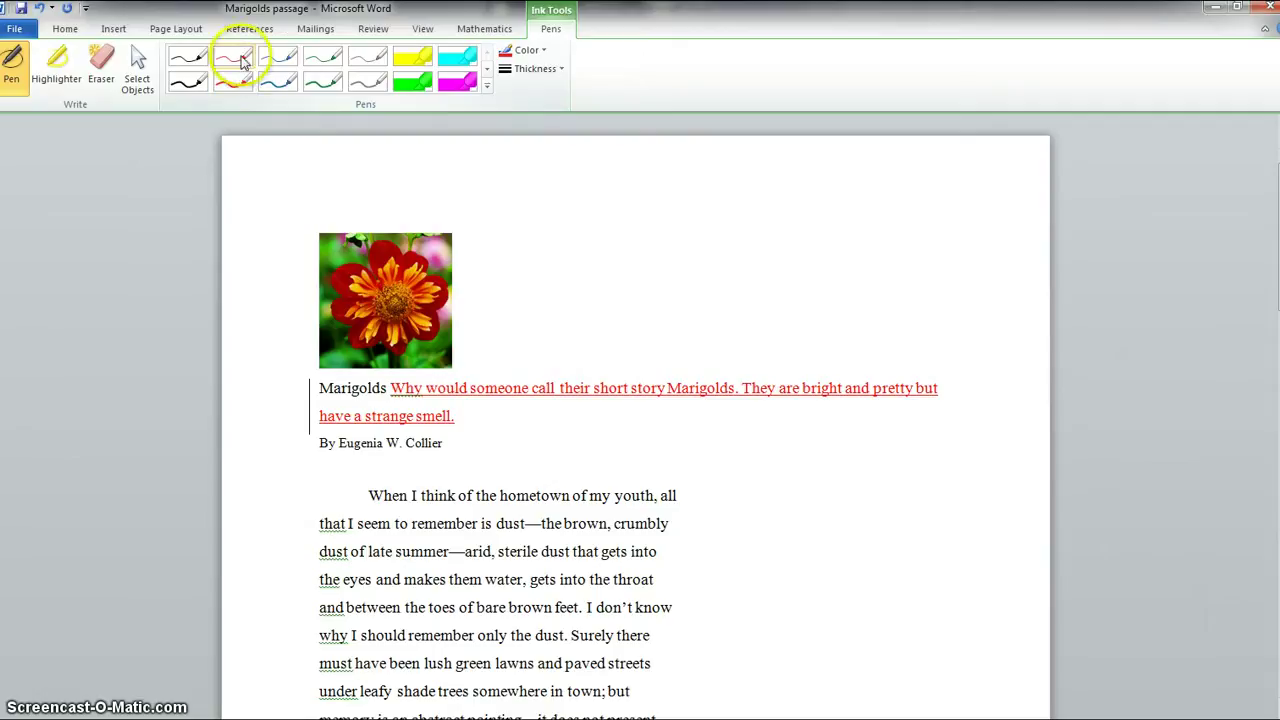
{"action": "left_click", "coordinate": [238, 82]}
{"action": "mouse_move", "coordinate": [530, 233]}
{"action": "left_mouse_down"}
{"action": "mouse_move", "coordinate": [437, 191]}
{"action": "mouse_move", "coordinate": [313, 260]}
{"action": "mouse_move", "coordinate": [345, 372]}
{"action": "mouse_move", "coordinate": [463, 314]}
{"action": "mouse_move", "coordinate": [460, 209]}
{"action": "mouse_move", "coordinate": [443, 193]}
{"action": "left_mouse_up"}
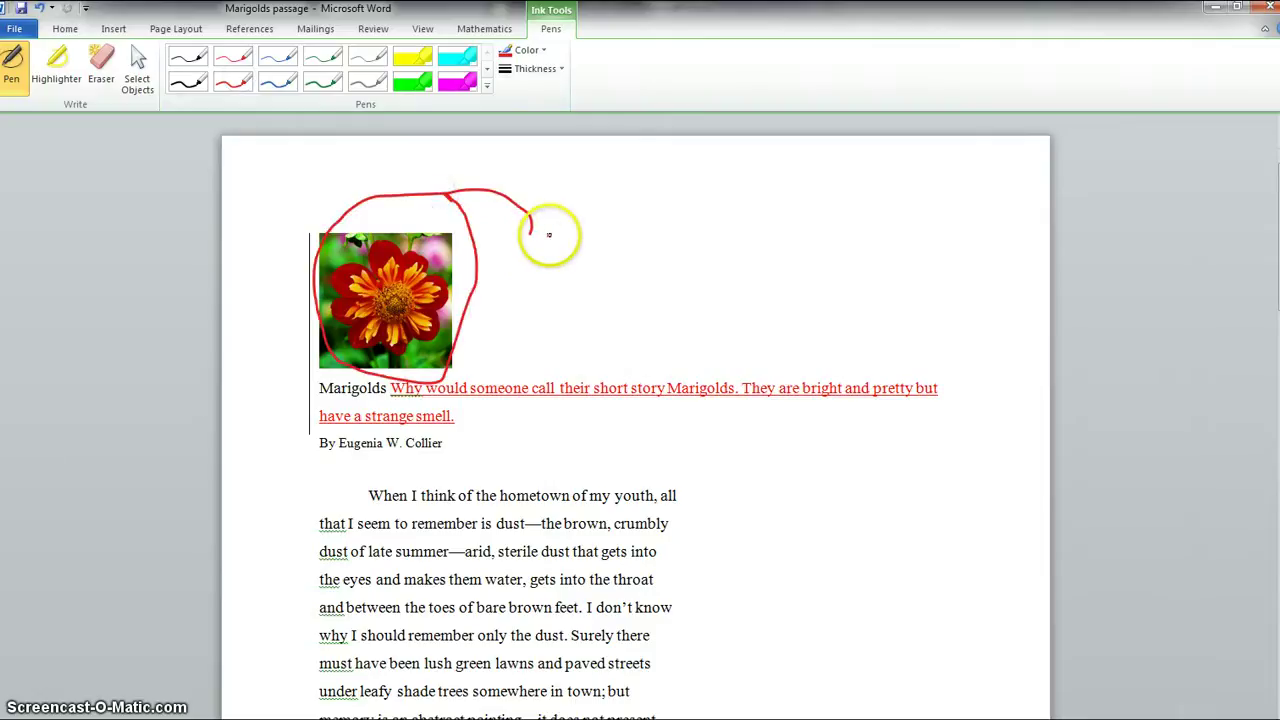
- Handwrite "why 2 tone?" in red ink beside the flower picture and erase the small loop under the question mark
{"action": "mouse_move", "coordinate": [549, 236]}
{"action": "left_mouse_down"}
{"action": "mouse_move", "coordinate": [560, 271]}
{"action": "mouse_move", "coordinate": [578, 264]}
{"action": "mouse_move", "coordinate": [586, 223]}
{"action": "mouse_move", "coordinate": [640, 234]}
{"action": "mouse_move", "coordinate": [691, 322]}
{"action": "mouse_move", "coordinate": [676, 234]}
{"action": "left_mouse_up"}
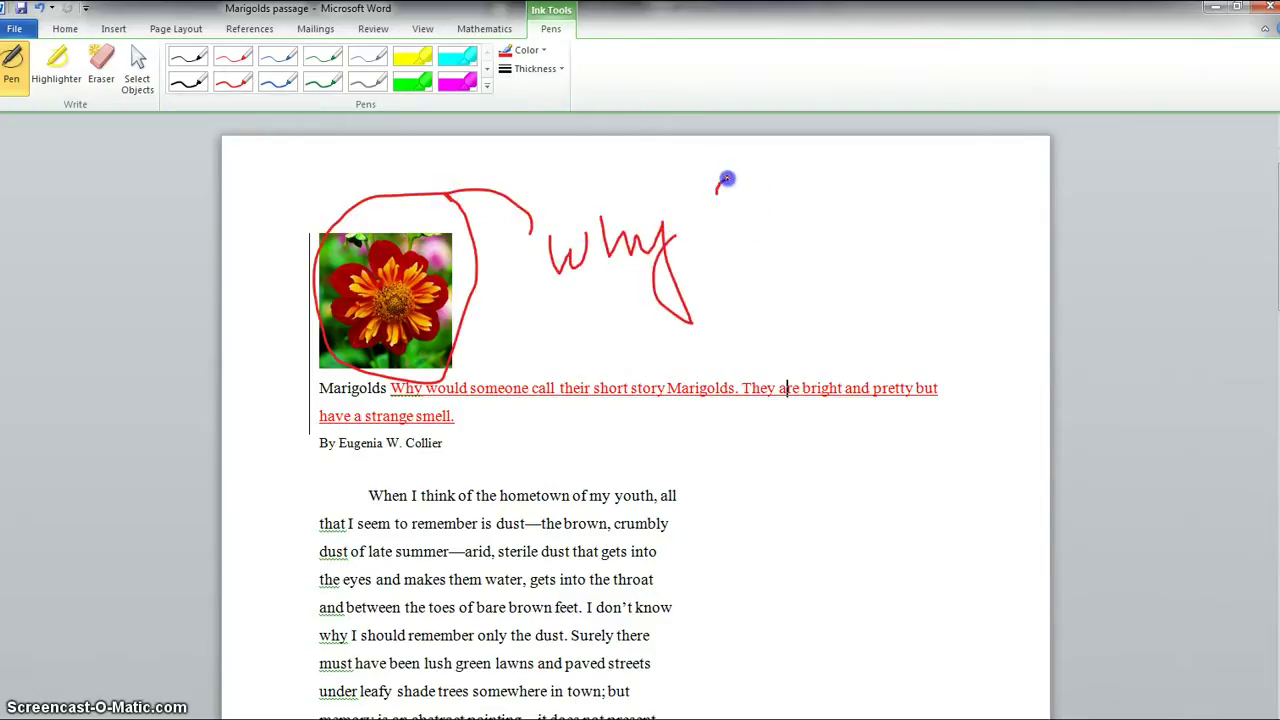
{"action": "mouse_move", "coordinate": [716, 188]}
{"action": "left_mouse_down"}
{"action": "mouse_move", "coordinate": [732, 238]}
{"action": "mouse_move", "coordinate": [745, 238]}
{"action": "left_mouse_up"}
{"action": "mouse_move", "coordinate": [793, 181]}
{"action": "left_mouse_down"}
{"action": "mouse_move", "coordinate": [800, 245]}
{"action": "mouse_move", "coordinate": [808, 204]}
{"action": "mouse_move", "coordinate": [863, 229]}
{"action": "mouse_move", "coordinate": [908, 203]}
{"action": "left_mouse_up"}
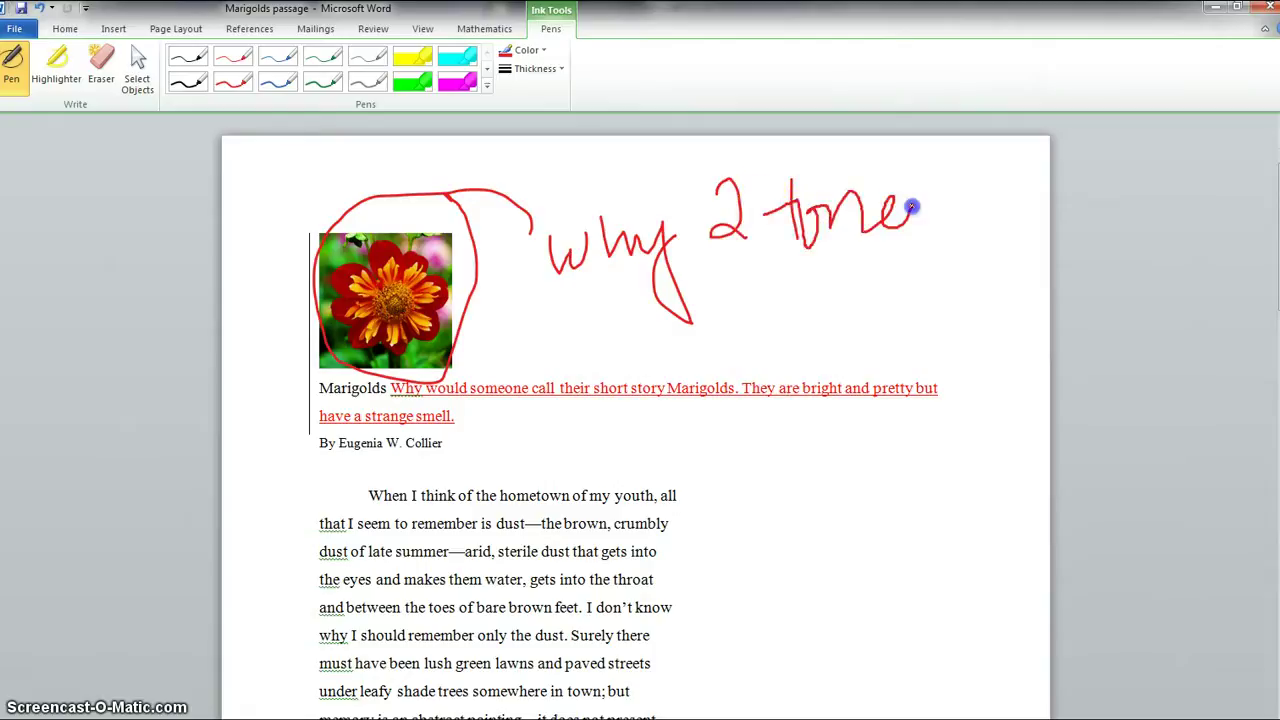
{"action": "mouse_move", "coordinate": [923, 149]}
{"action": "left_mouse_down"}
{"action": "mouse_move", "coordinate": [957, 178]}
{"action": "mouse_move", "coordinate": [928, 250]}
{"action": "left_mouse_up"}
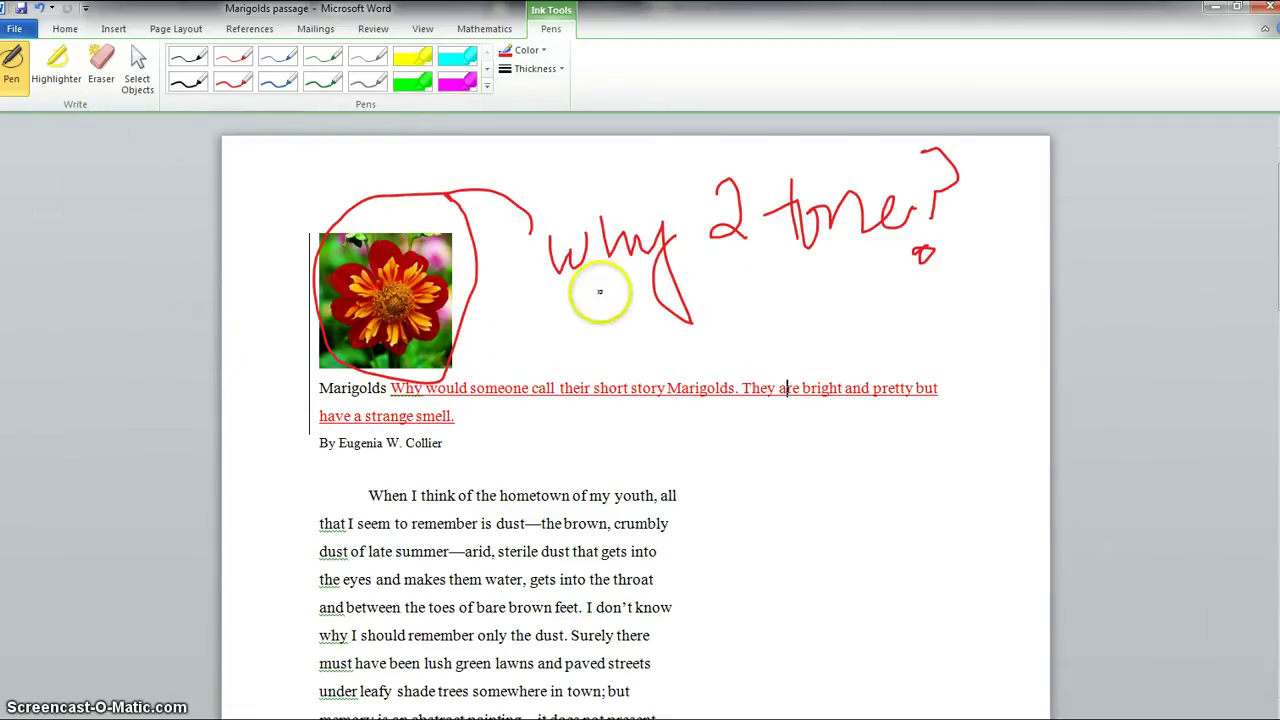
{"action": "left_click", "coordinate": [103, 75]}
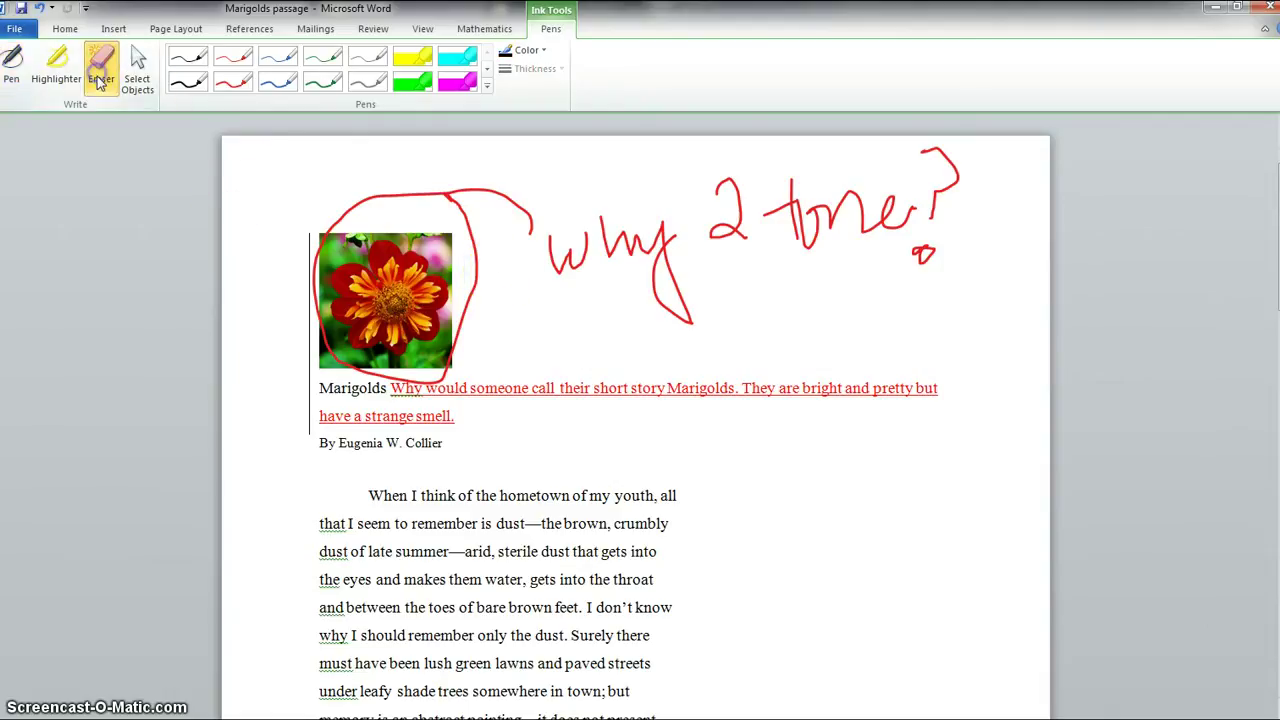
{"action": "left_click", "coordinate": [922, 255]}
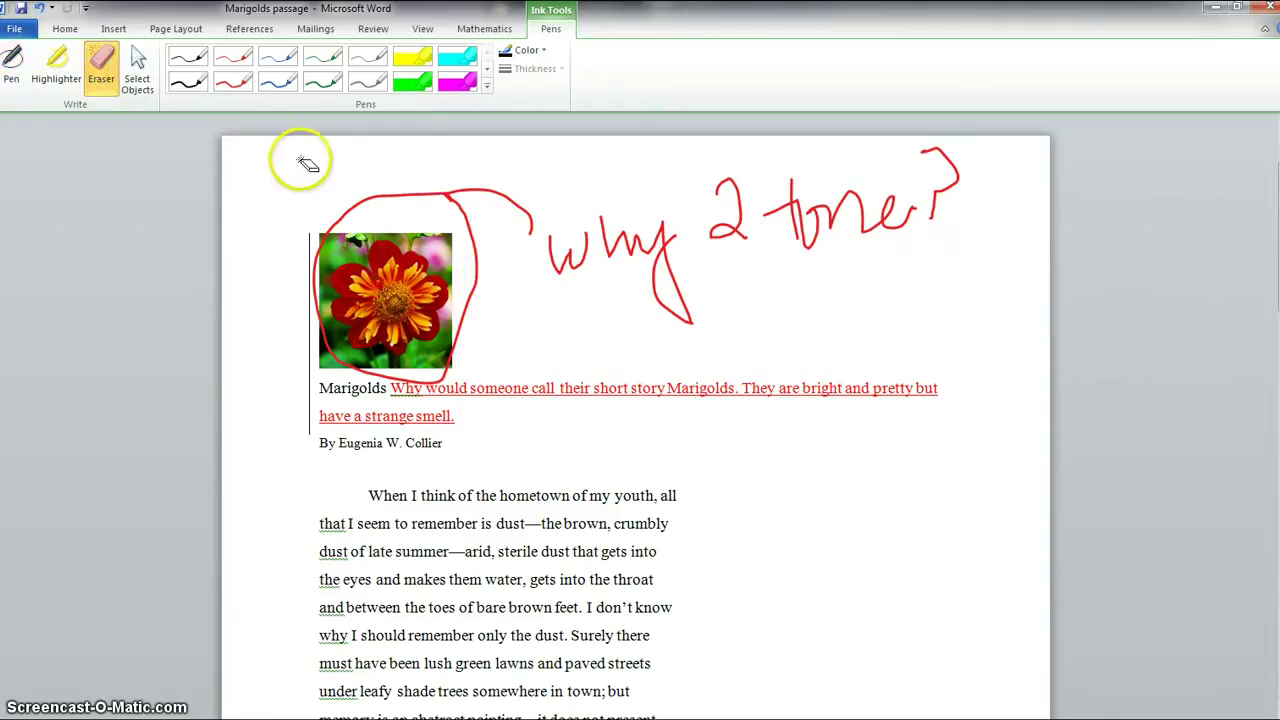
- Mark "arid, sterile dust that gets into" in the first paragraph with the yellow ink highlighter
{"action": "left_click", "coordinate": [413, 84]}
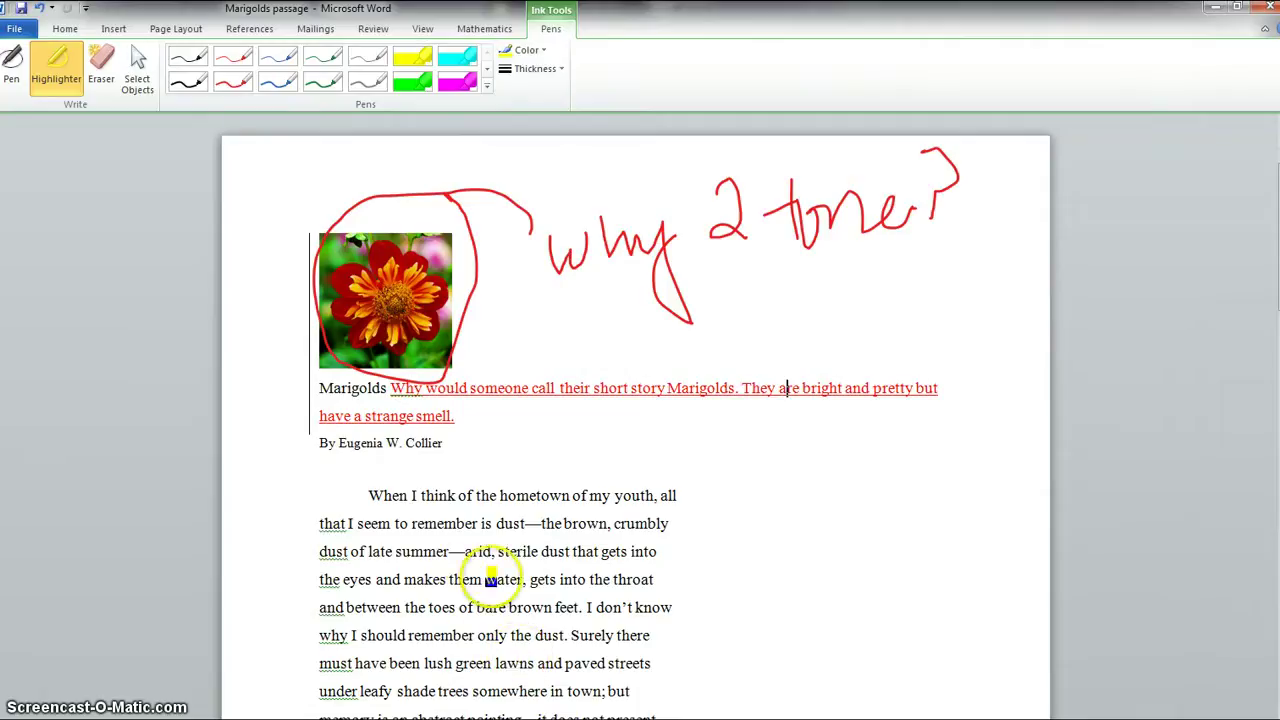
{"action": "left_click_drag", "start_coordinate": [466, 553], "coordinate": [657, 551]}
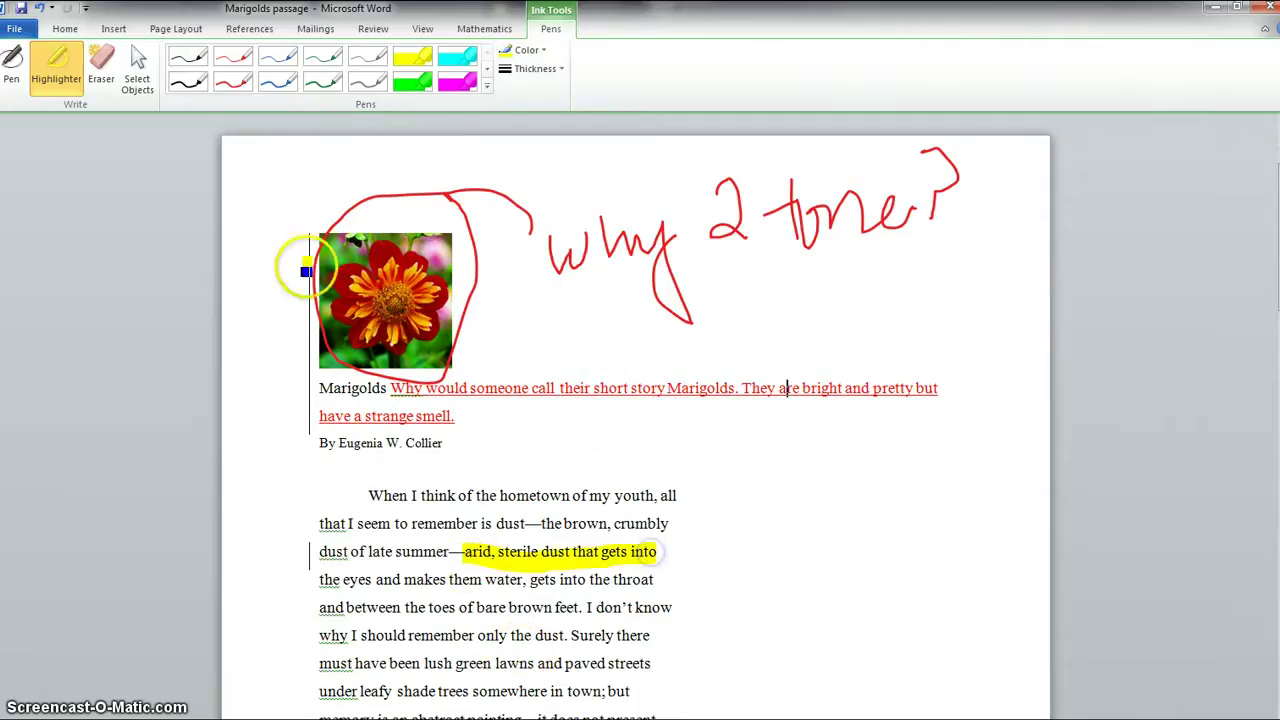
{"action": "left_click", "coordinate": [544, 55]}
{"action": "left_click", "coordinate": [648, 100]}
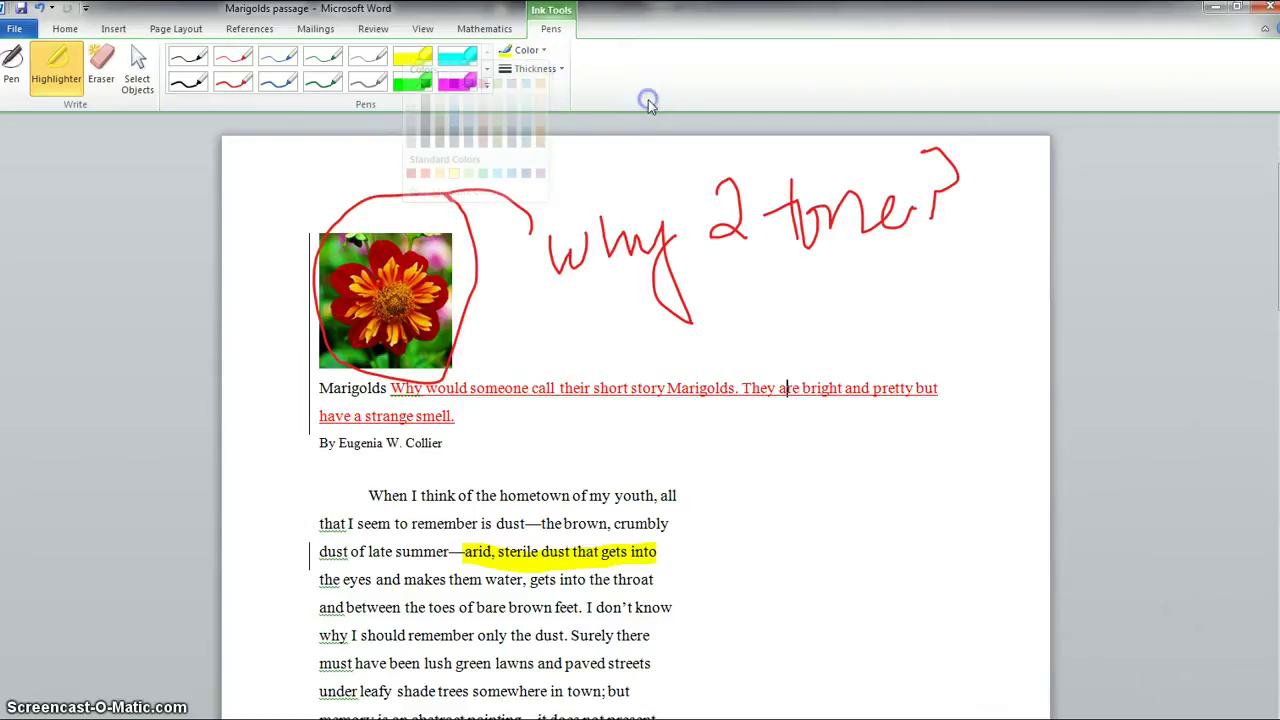
- Attach a comment to "toes of bare brown feet" reading "Very vivid language. I can see the young feet"
{"action": "left_click", "coordinate": [373, 28]}
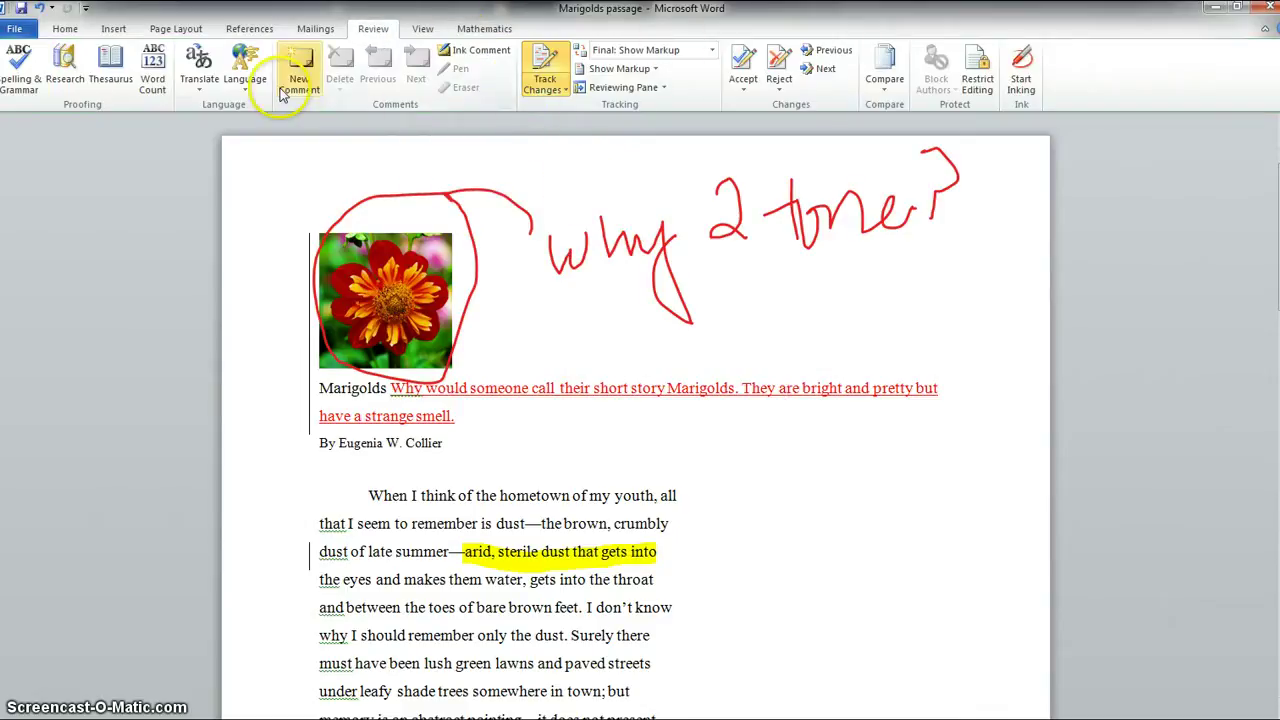
{"action": "scroll", "coordinate": [560, 650], "scroll_direction": "down", "scroll_amount": 1}
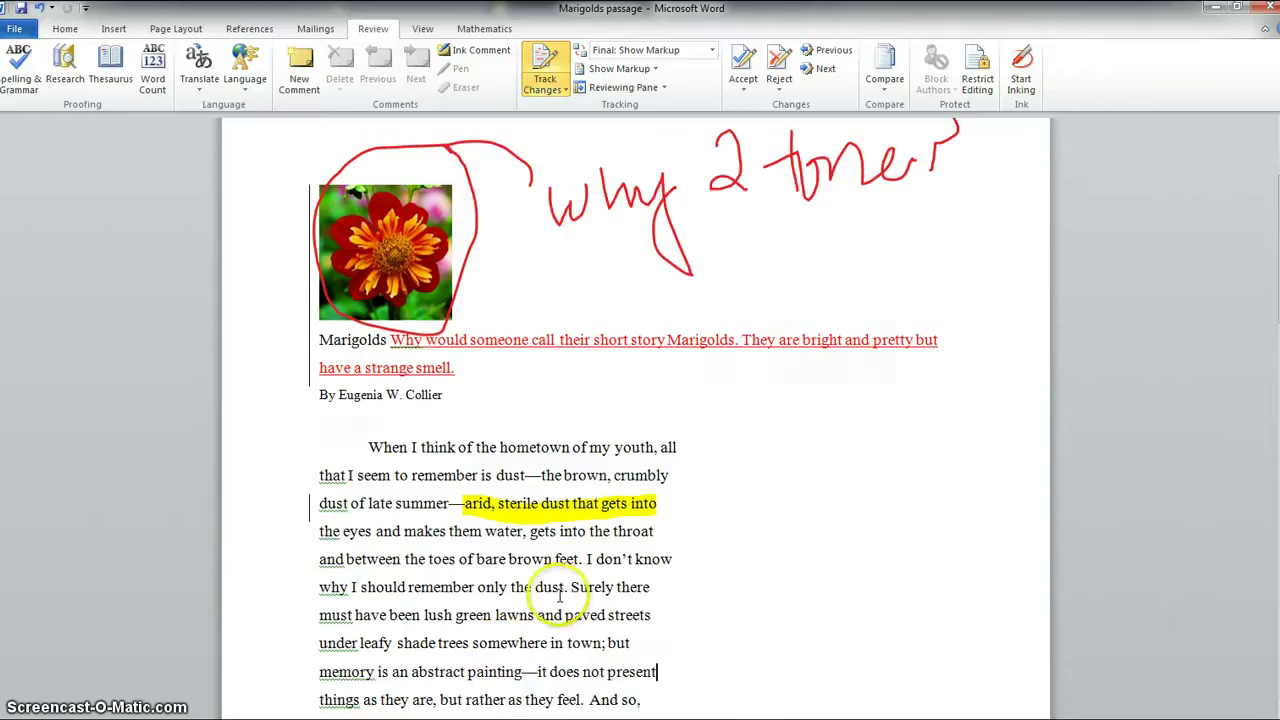
{"action": "left_click_drag", "start_coordinate": [578, 559], "coordinate": [436, 559]}
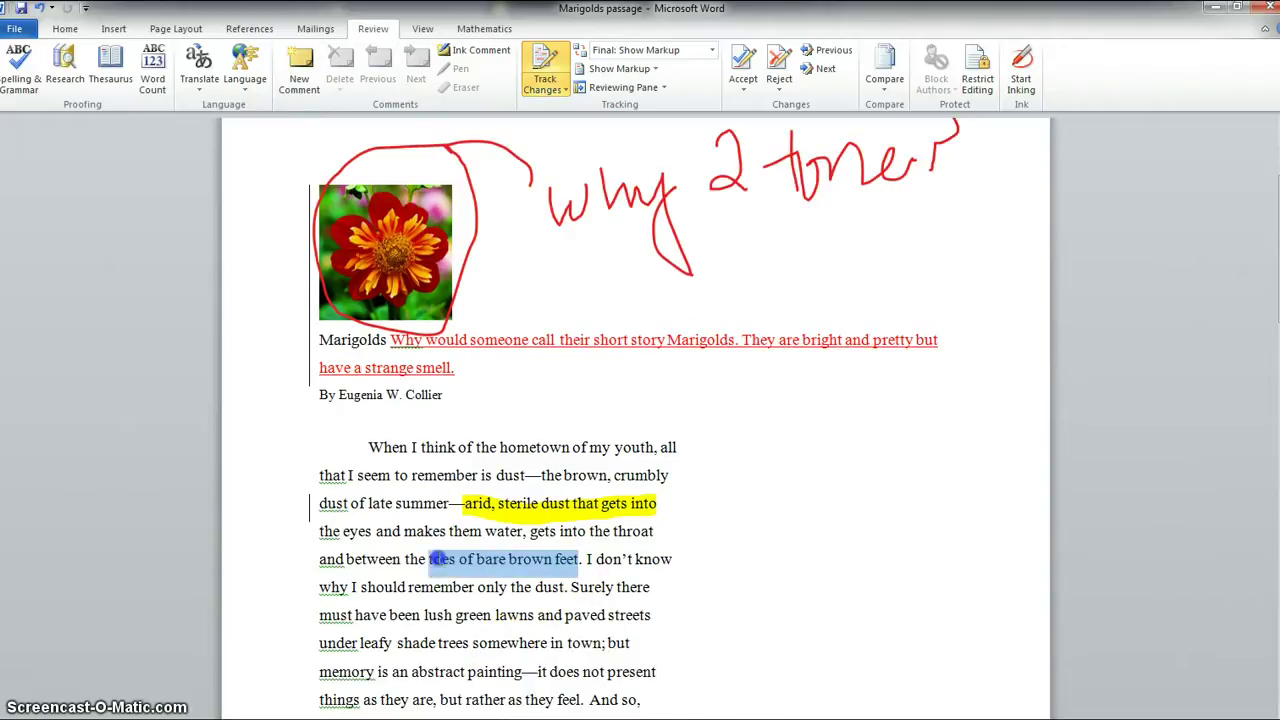
{"action": "left_click", "coordinate": [299, 79]}
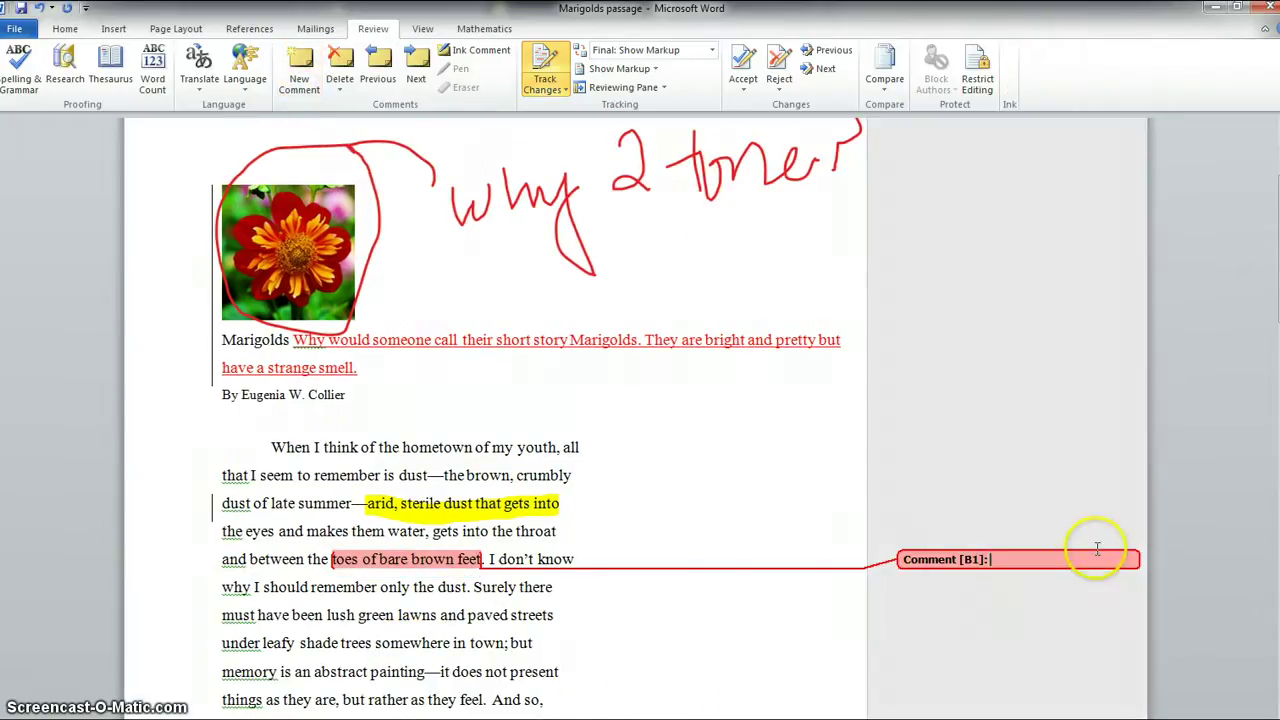
{"action": "type", "text": "Very v"}
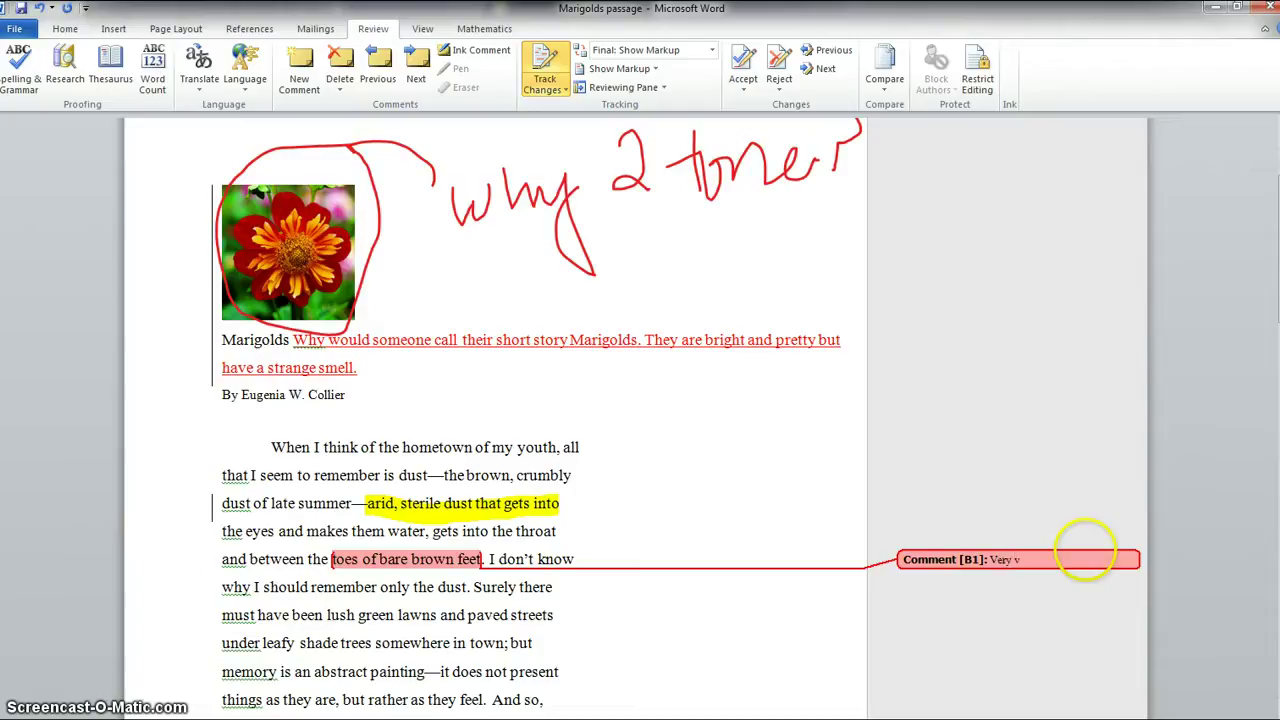
{"action": "type", "text": "ivid language.  I can see w"}
{"action": "key", "text": "BackSpace"}
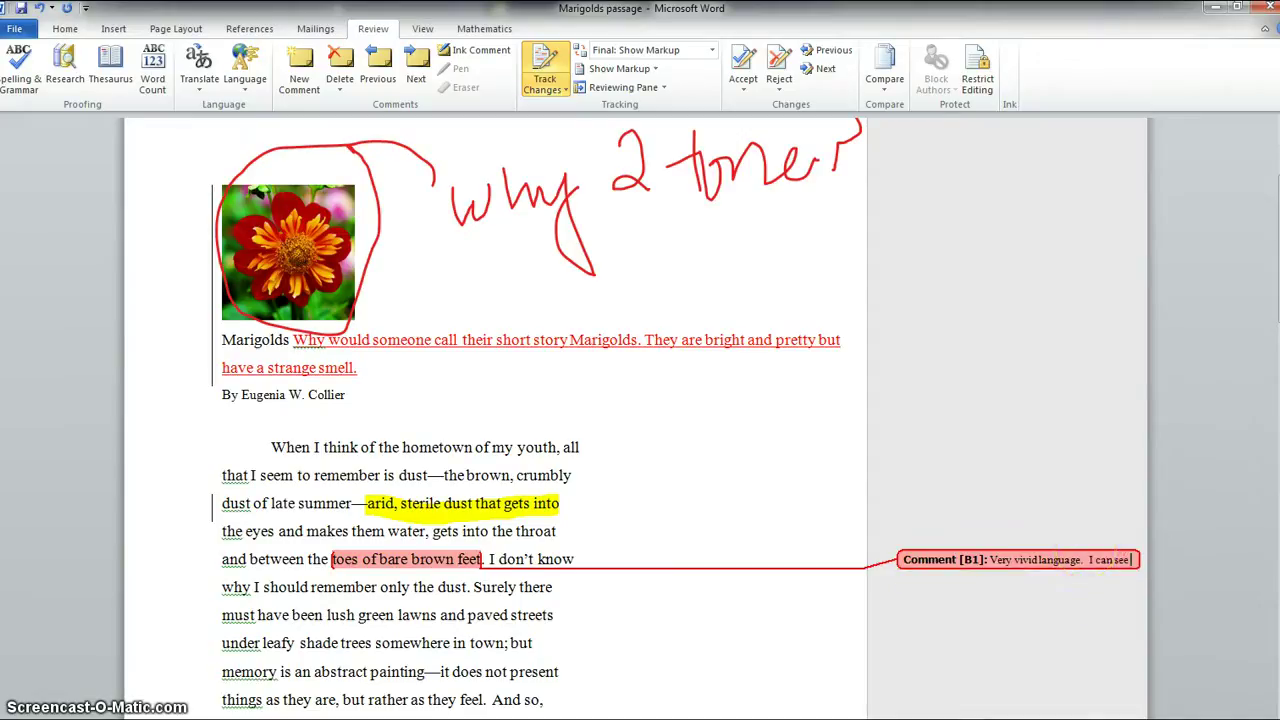
{"action": "type", "text": "the young feet"}
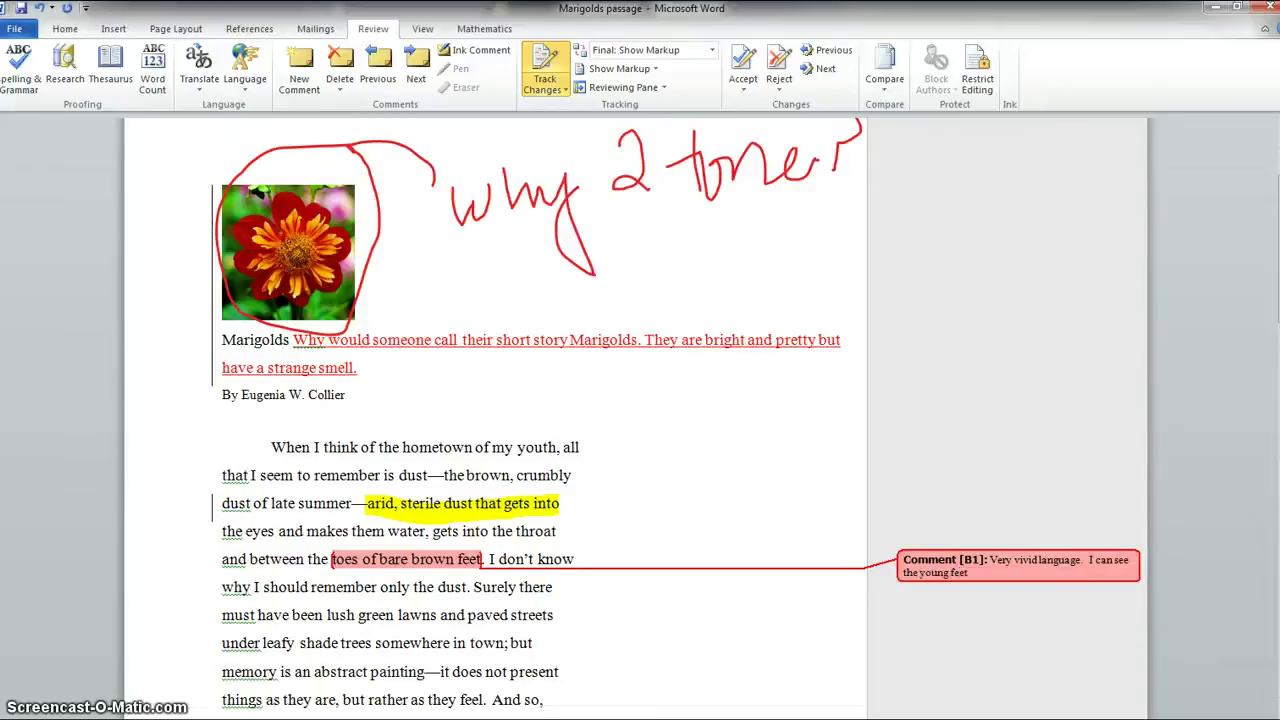
- Continue the comment with "and toes might be brown from a tan or the person might be of another color."
{"action": "type", "text": " and"}
{"action": "key", "text": "BackSpace"}
{"action": "key", "text": "BackSpace"}
{"action": "type", "text": "toes might be brown"}
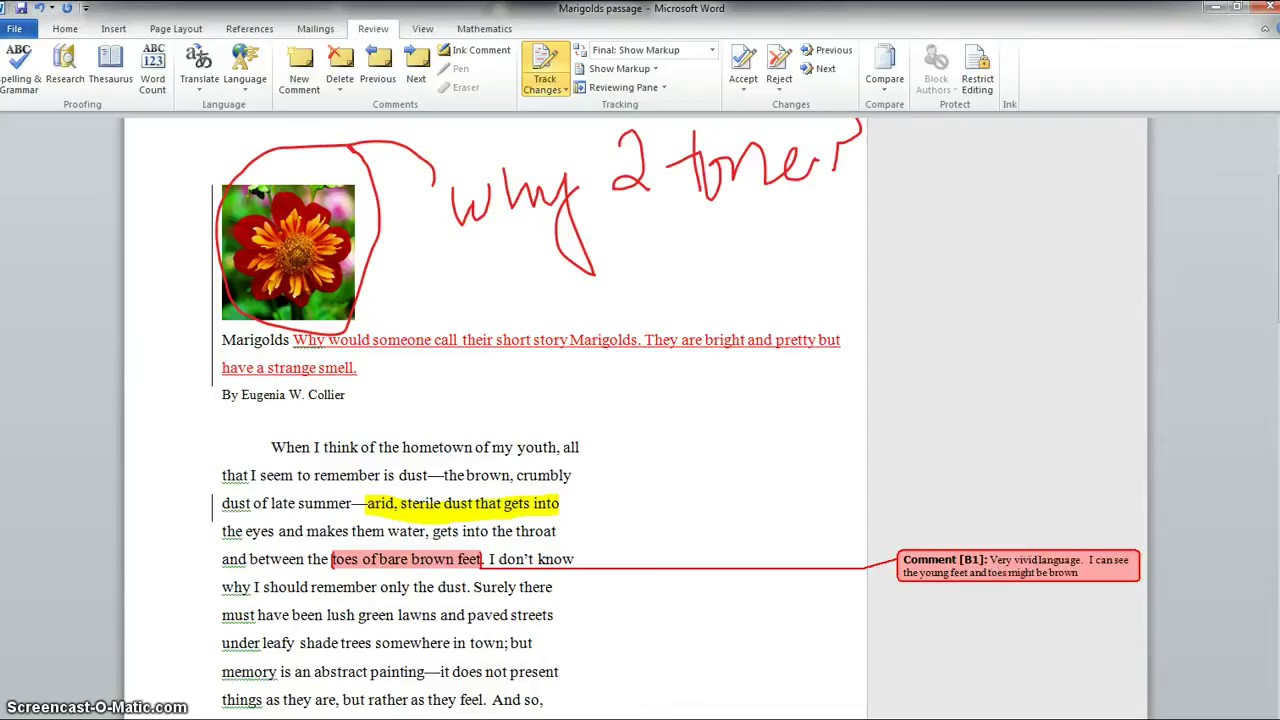
{"action": "type", "text": " froma tan or t"}
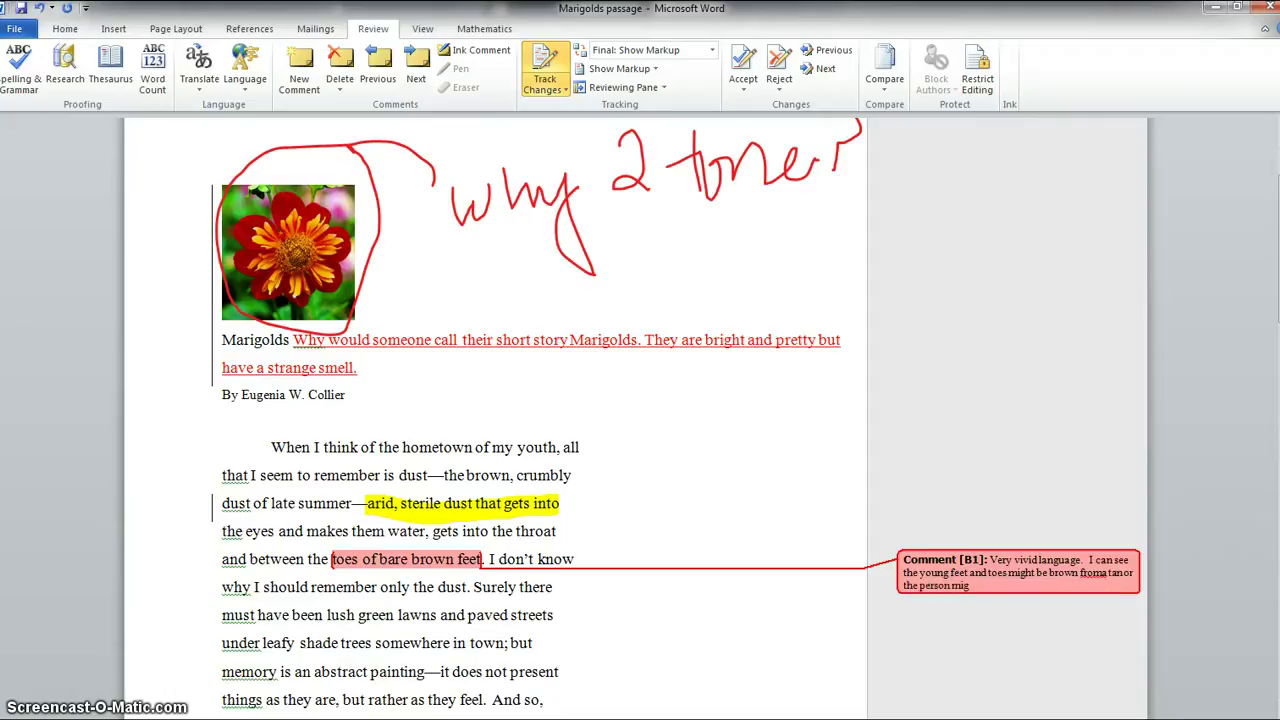
{"action": "type", "text": "he person might be of another color."}
{"action": "left_click", "coordinate": [1087, 579]}
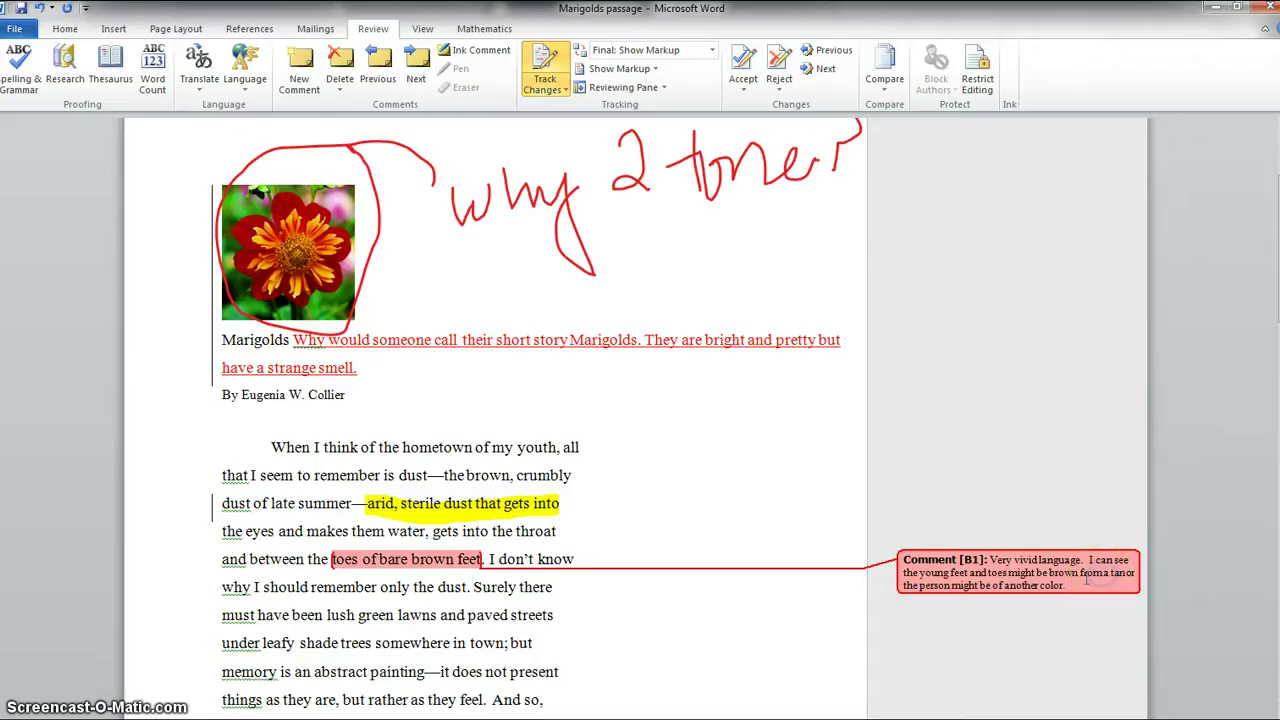
{"action": "left_click", "coordinate": [982, 476]}
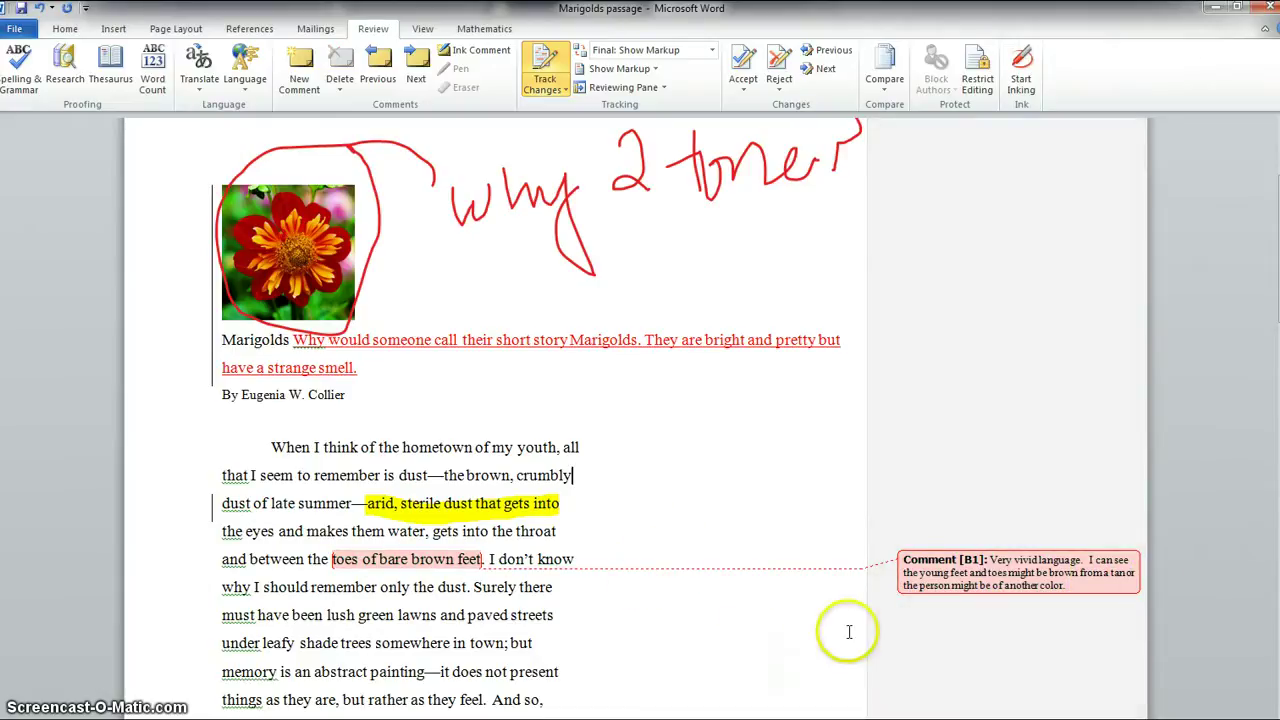
- Underline "lush green lawns and paved streets" in the first paragraph with change tracking on and return to the review tools
{"action": "scroll", "coordinate": [640, 650], "scroll_direction": "down", "scroll_amount": 3}
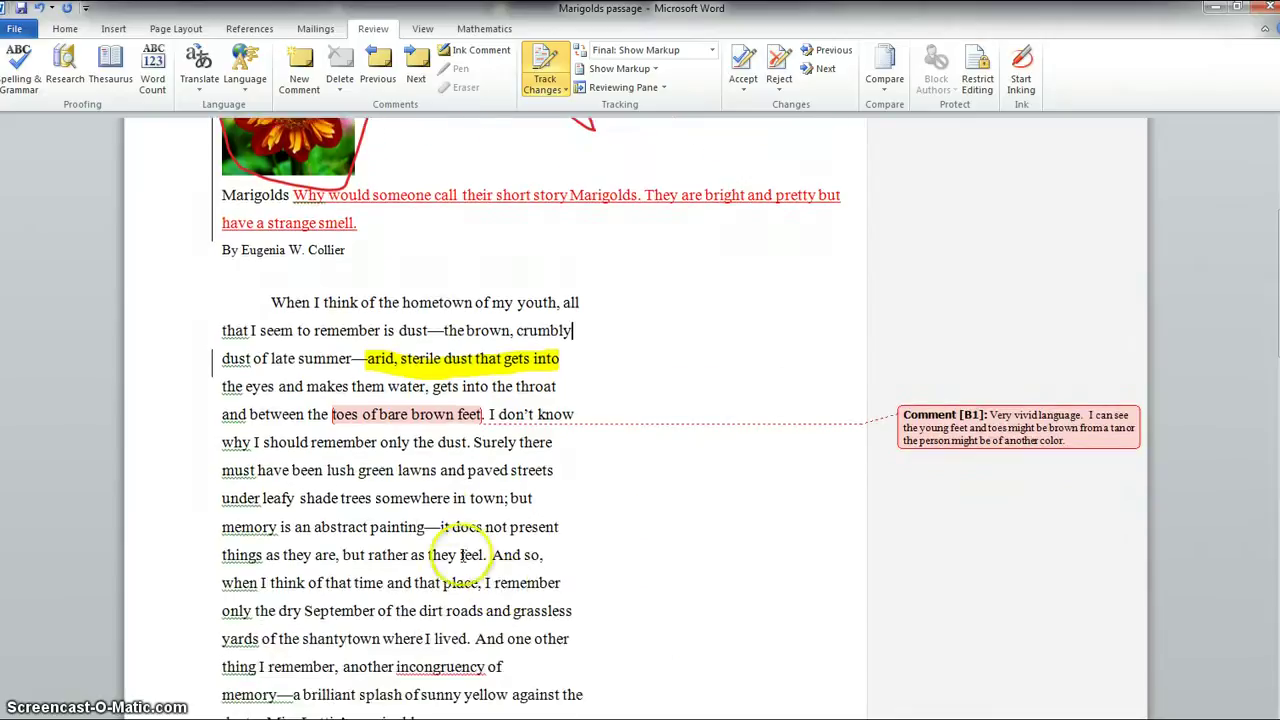
{"action": "left_click_drag", "start_coordinate": [505, 498], "coordinate": [400, 485]}
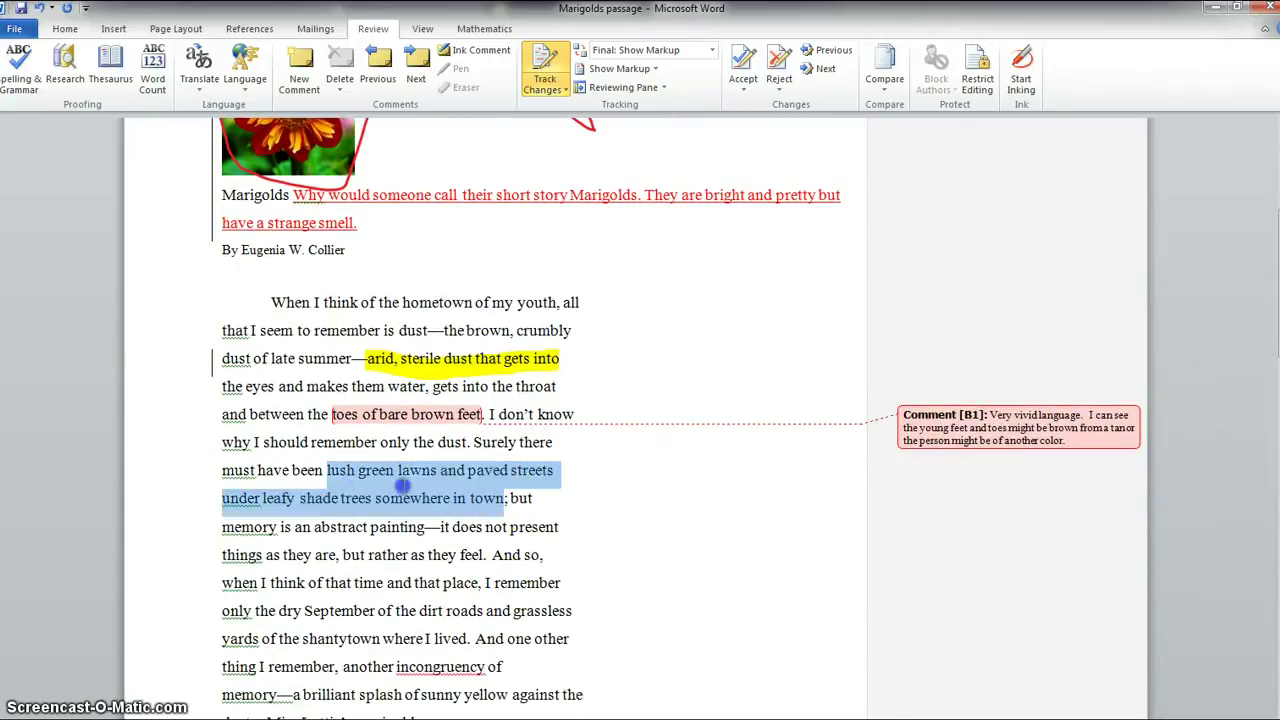
{"action": "left_click", "coordinate": [663, 526]}
{"action": "left_click_drag", "start_coordinate": [557, 462], "coordinate": [370, 475]}
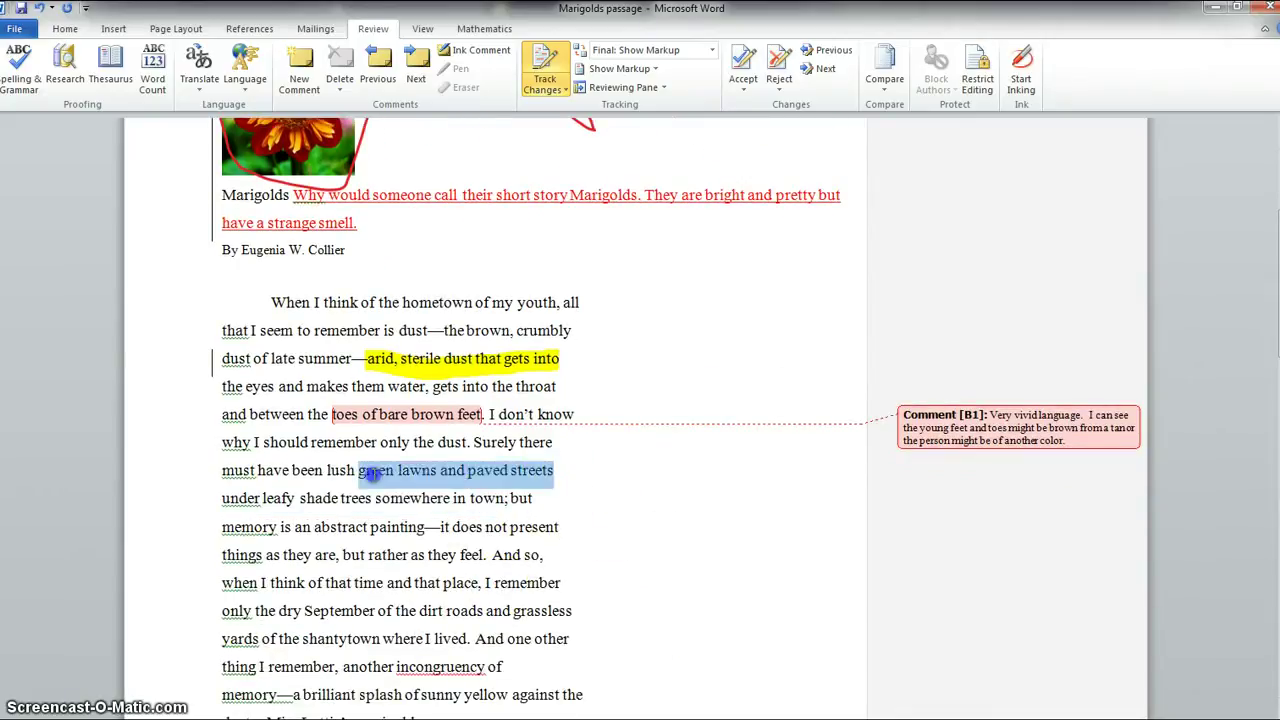
{"action": "left_click", "coordinate": [63, 30]}
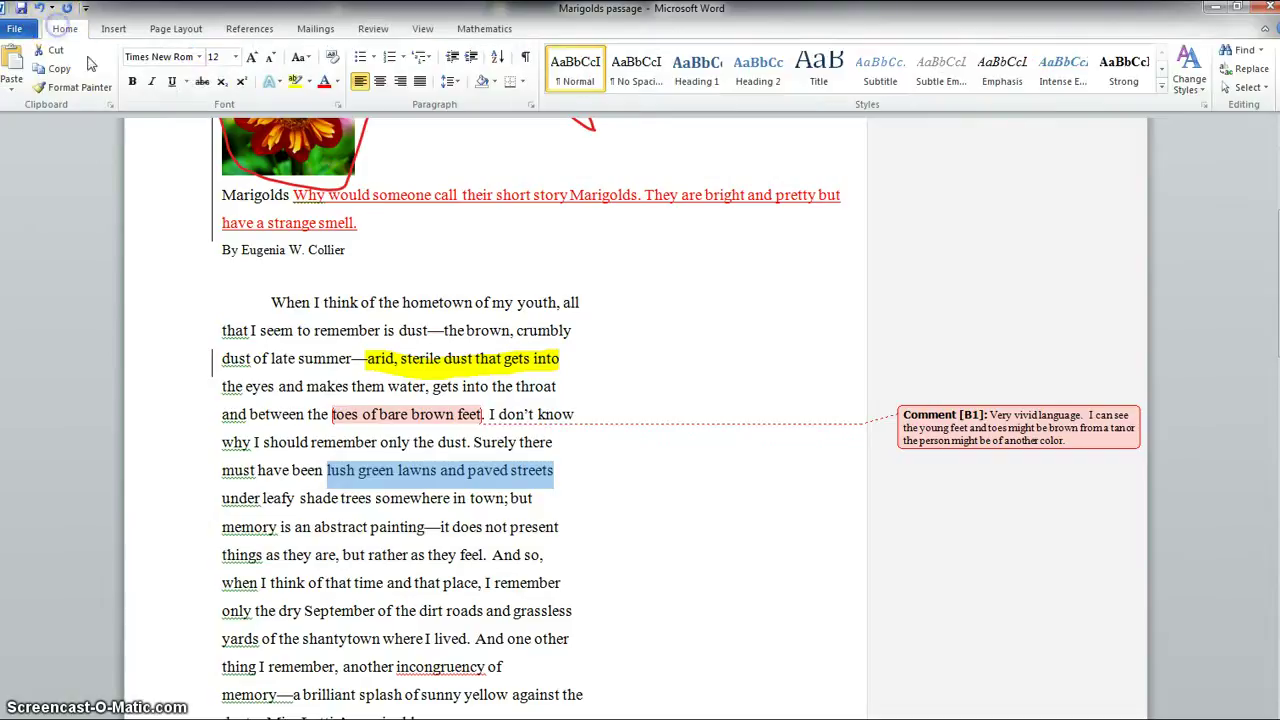
{"action": "left_click", "coordinate": [172, 82]}
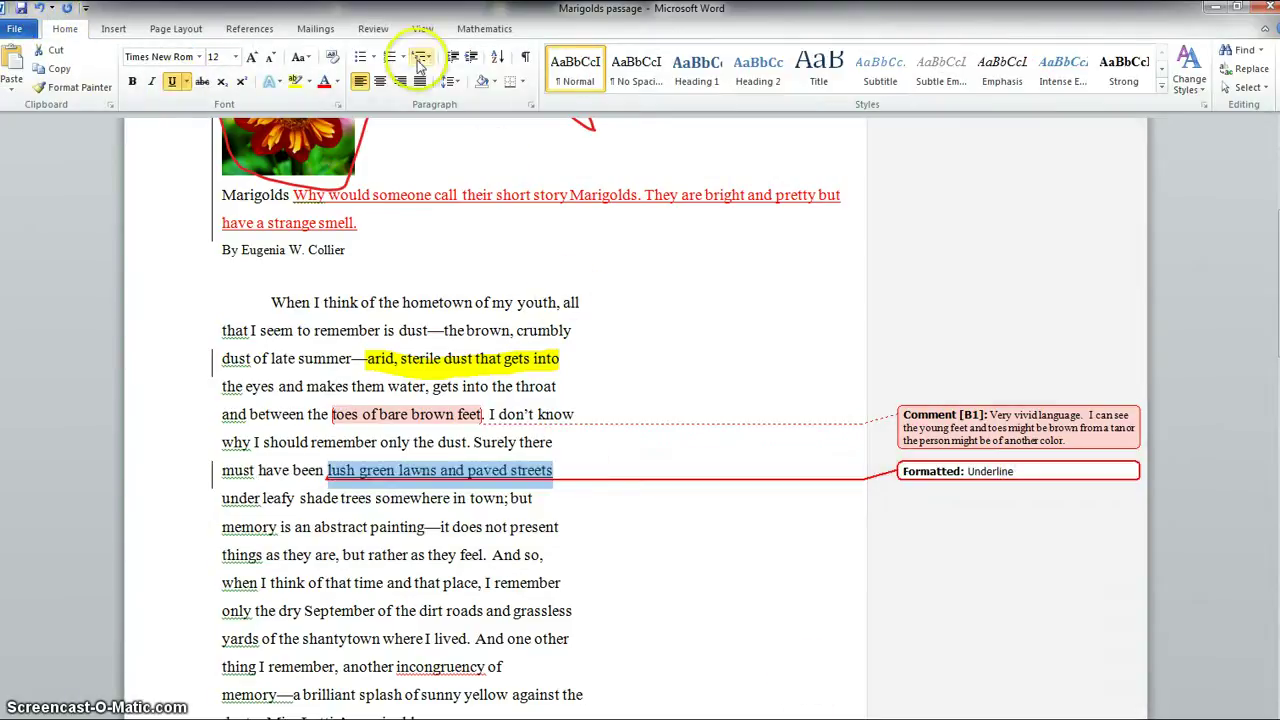
{"action": "left_click", "coordinate": [373, 28]}
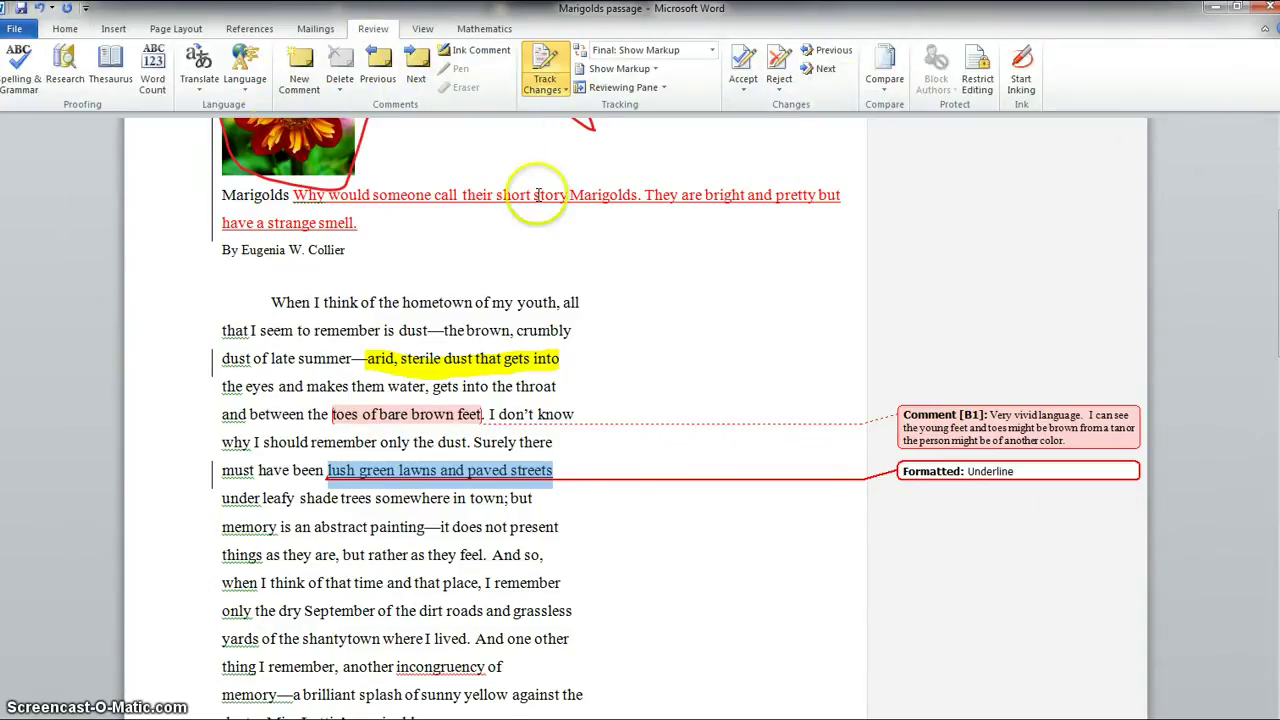
- Review the passage's annotations, from the ink note beside the flower picture through the highlight, comment and tracked underline
{"action": "scroll", "coordinate": [722, 443], "scroll_direction": "down", "scroll_amount": 2}
{"action": "scroll", "coordinate": [722, 443], "scroll_direction": "down", "scroll_amount": 5}
{"action": "scroll", "coordinate": [714, 434], "scroll_direction": "up", "scroll_amount": 6}
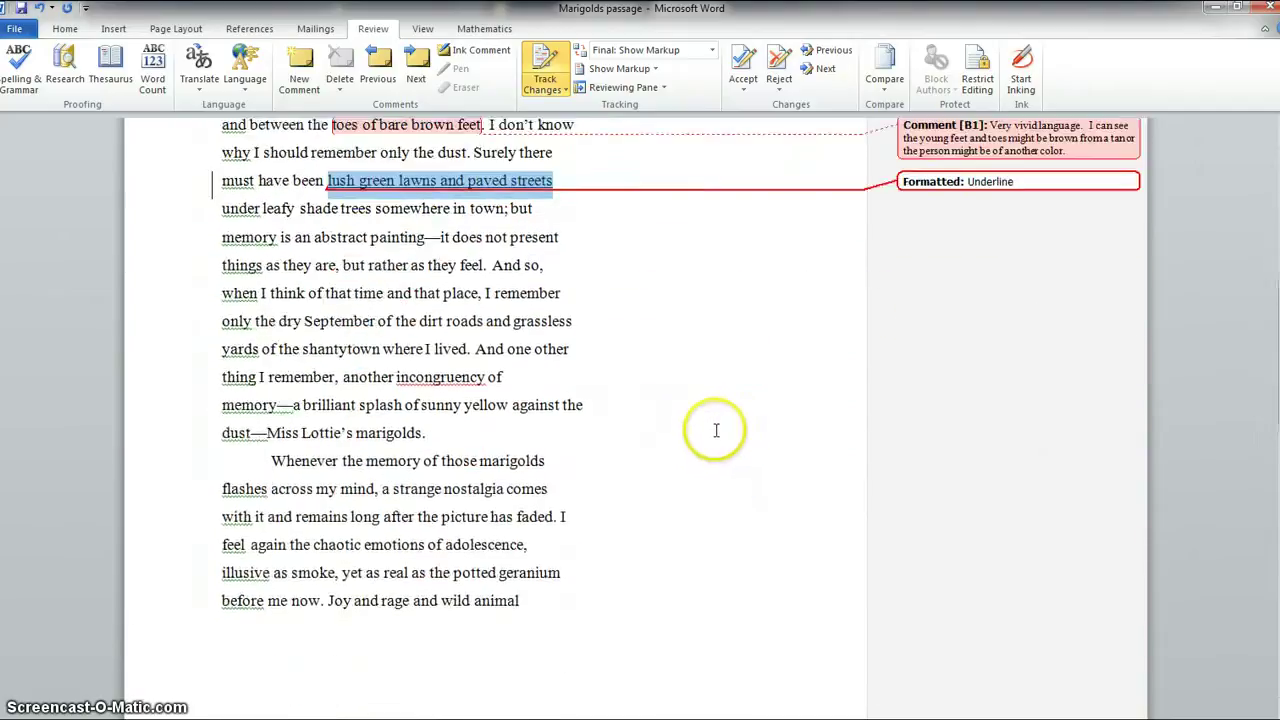
{"action": "scroll", "coordinate": [693, 430], "scroll_direction": "up", "scroll_amount": 5}
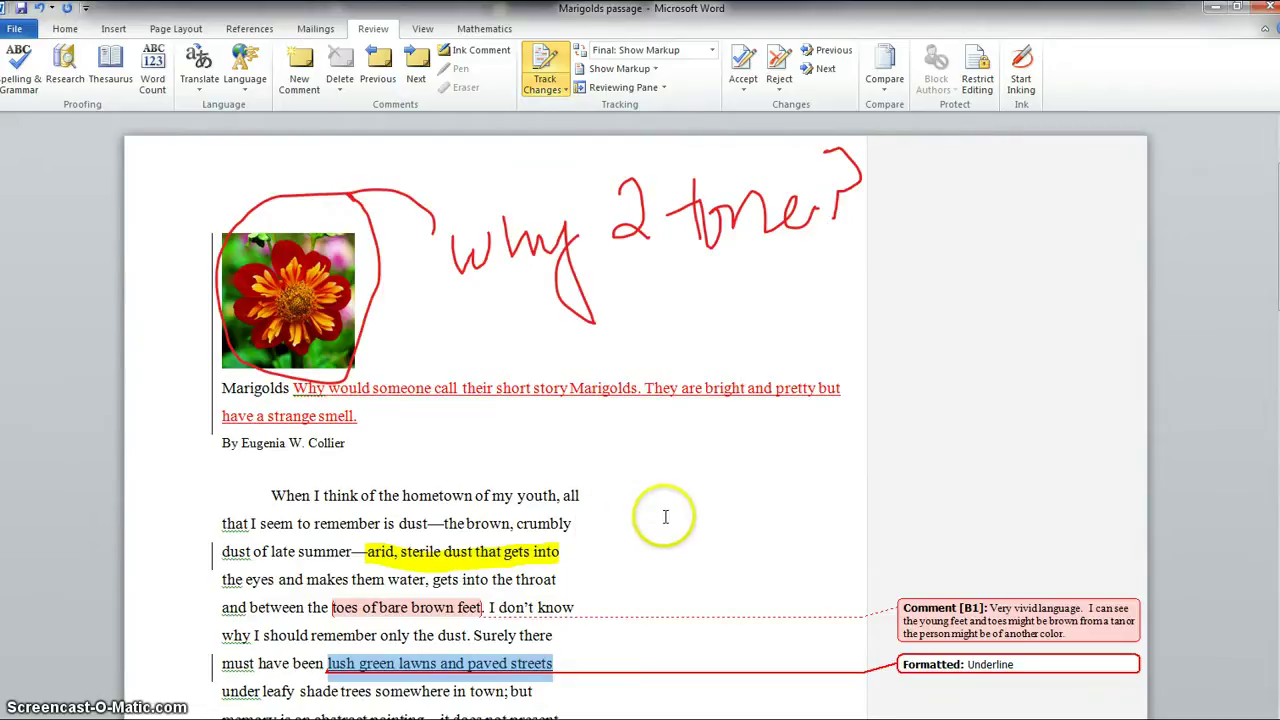
{"action": "scroll", "coordinate": [667, 516], "scroll_direction": "down", "scroll_amount": 6}
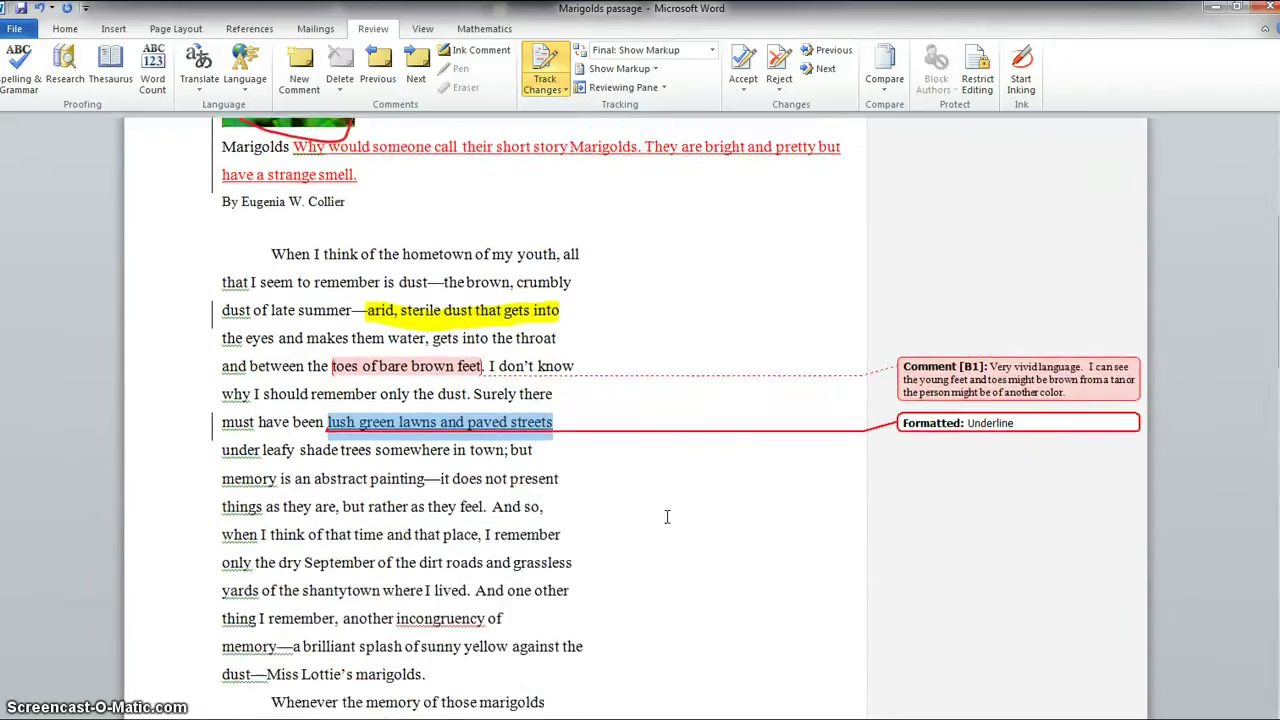
{"action": "scroll", "coordinate": [667, 513], "scroll_direction": "up", "scroll_amount": 5}
{"action": "scroll", "coordinate": [668, 508], "scroll_direction": "down", "scroll_amount": 4}
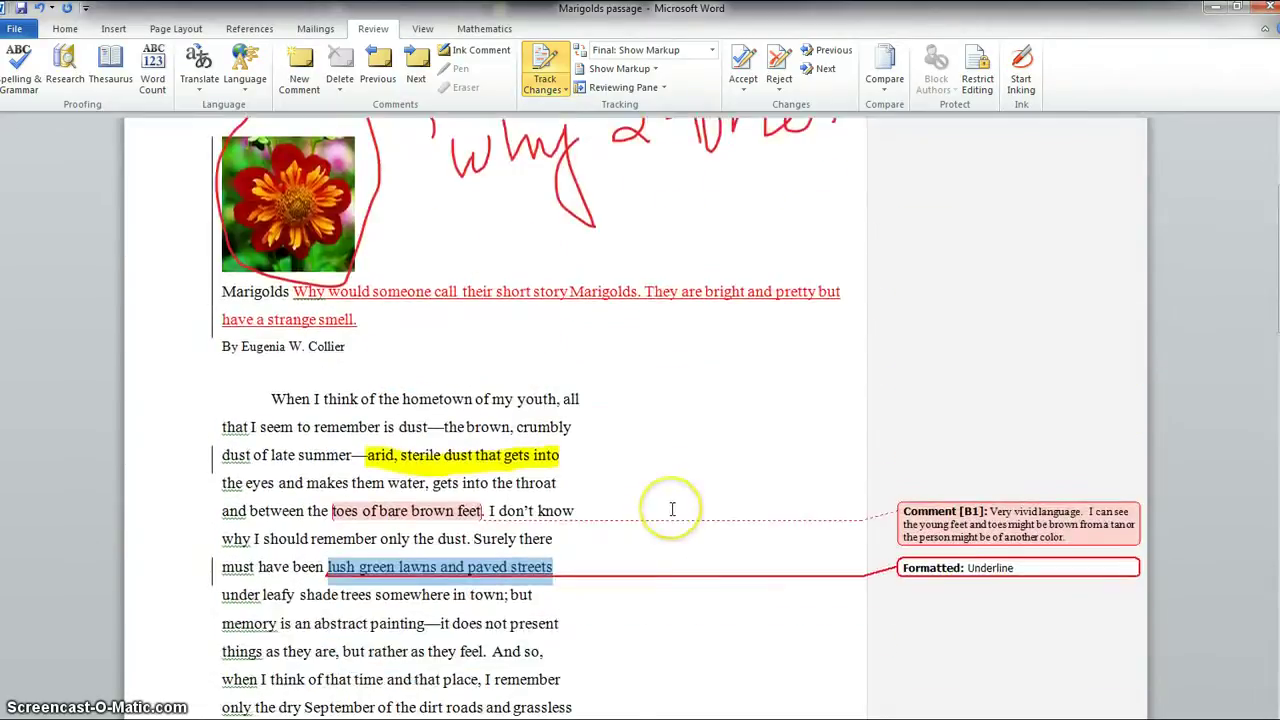
{"action": "scroll", "coordinate": [674, 508], "scroll_direction": "up", "scroll_amount": 3}
{"action": "scroll", "coordinate": [672, 509], "scroll_direction": "up", "scroll_amount": 1}
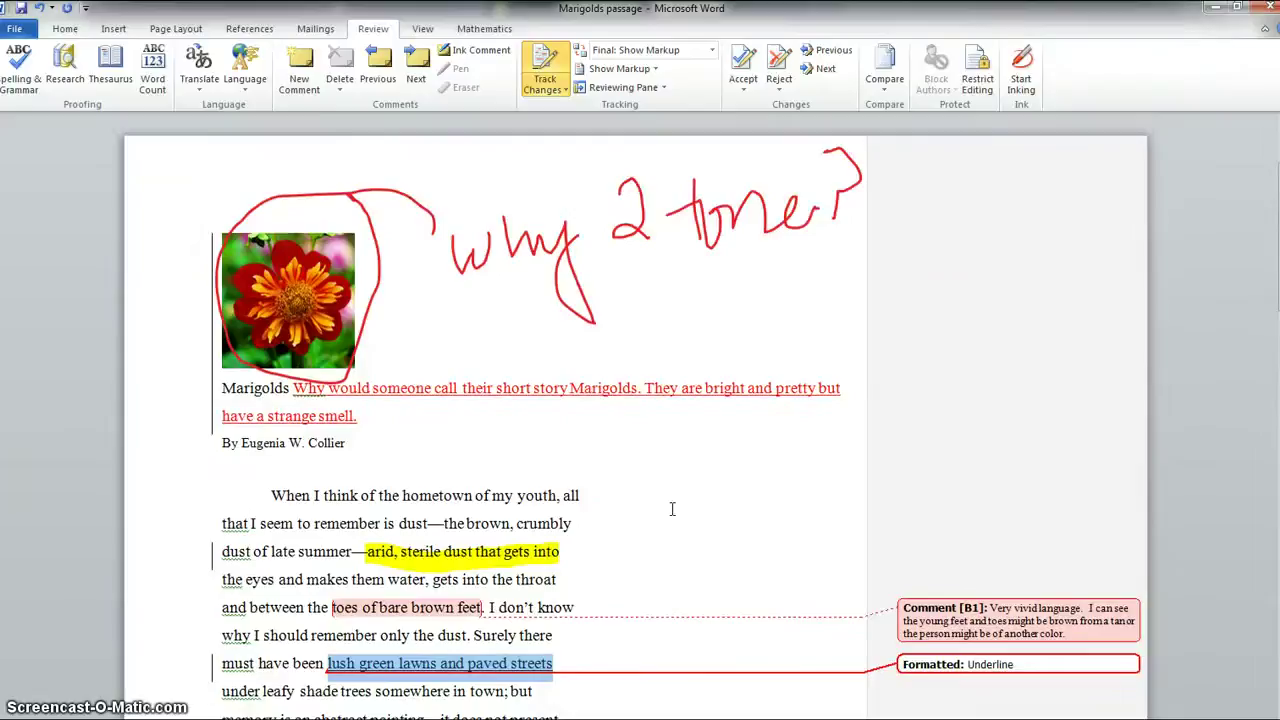